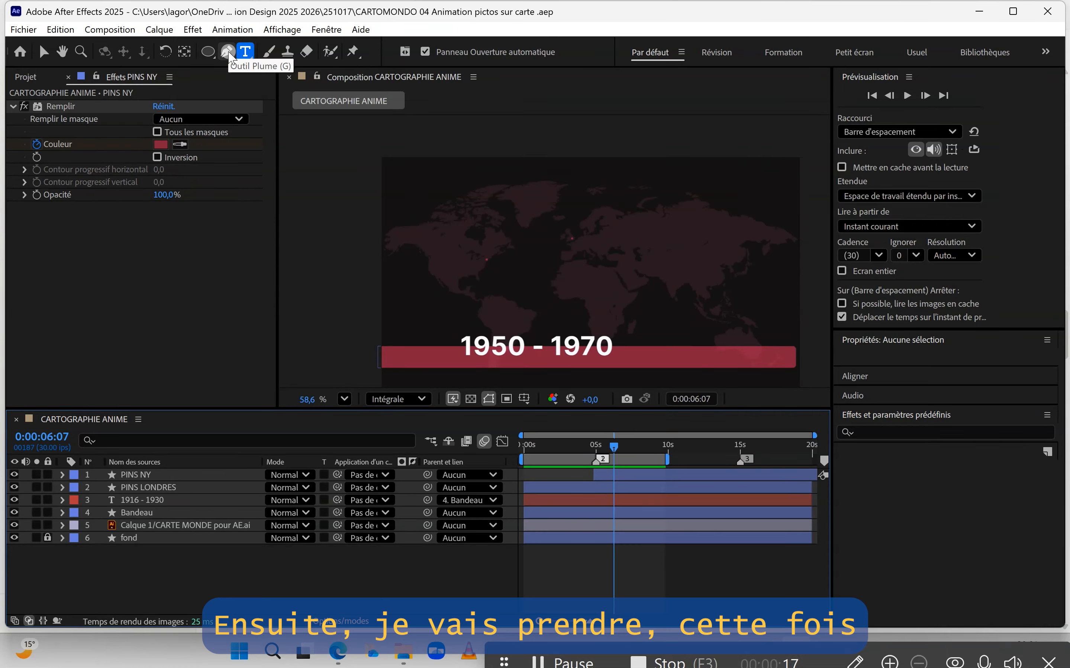
Step: Draw a three-point path with the Pen tool from the London pin, through a point in the Atlantic, to the New York pin
{"action": "left_click", "coordinate": [229, 50]}
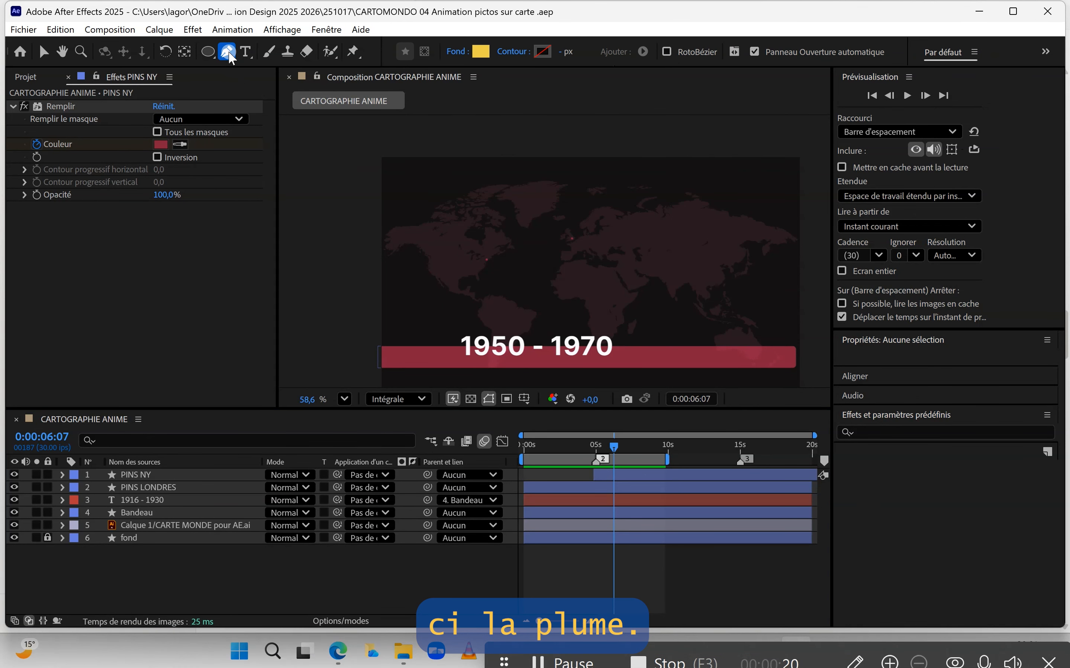
{"action": "scroll", "coordinate": [556, 245], "scroll_direction": "up", "scroll_amount": 2}
{"action": "scroll", "coordinate": [556, 245], "scroll_direction": "up", "scroll_amount": 5}
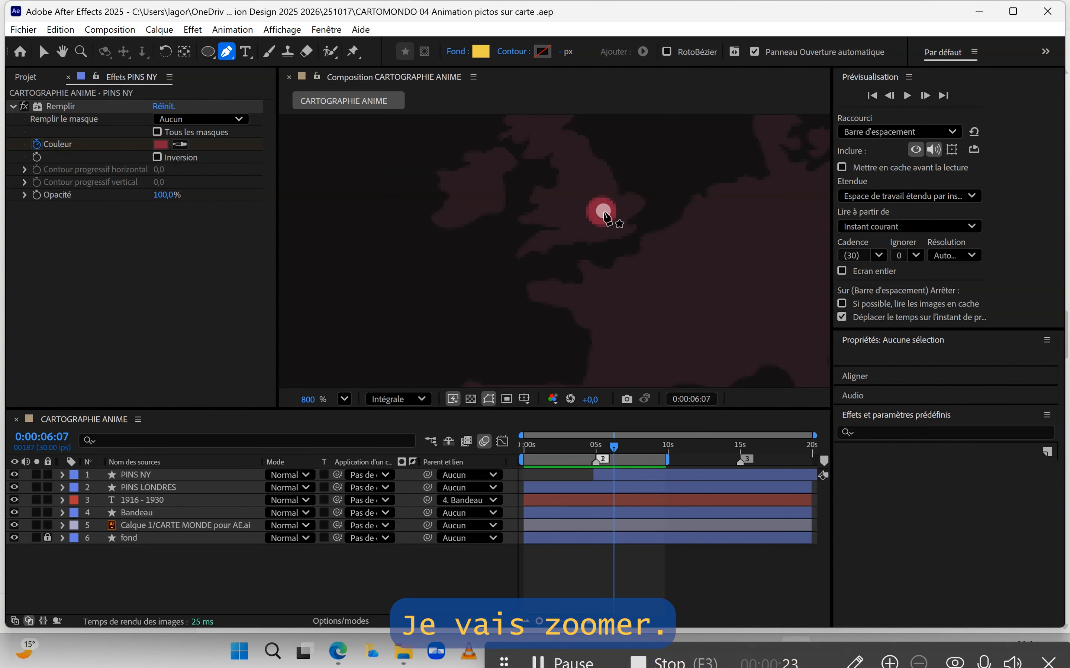
{"action": "left_click", "coordinate": [602, 215]}
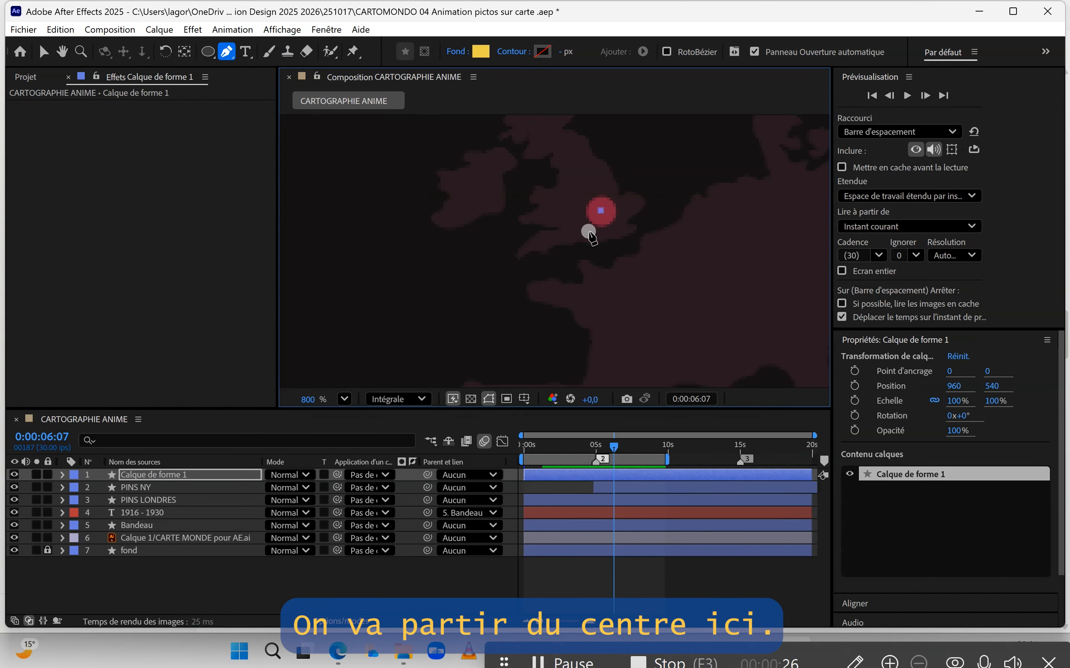
{"action": "scroll", "coordinate": [530, 252], "scroll_direction": "down", "scroll_amount": 5}
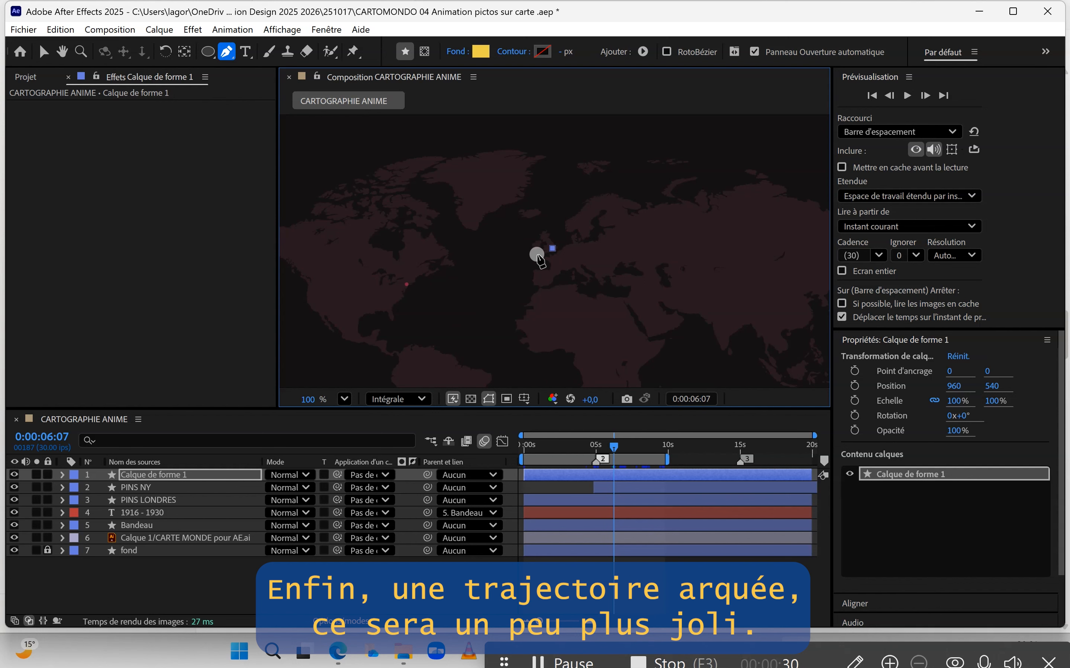
{"action": "left_click", "coordinate": [478, 306]}
{"action": "scroll", "coordinate": [416, 292], "scroll_direction": "up", "scroll_amount": 8}
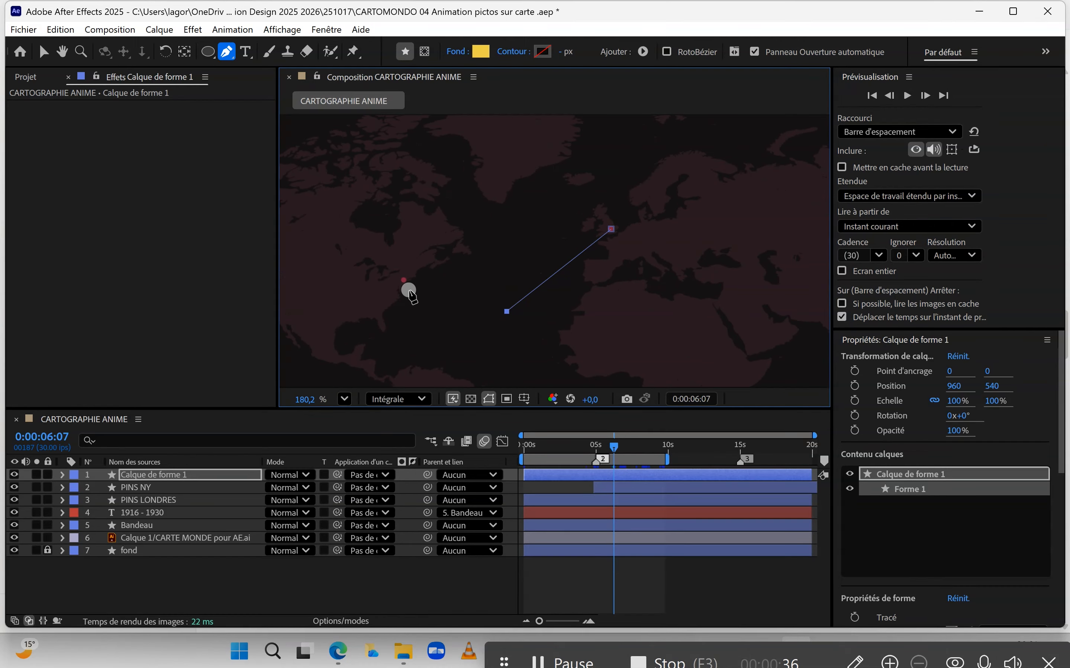
{"action": "left_click", "coordinate": [400, 273]}
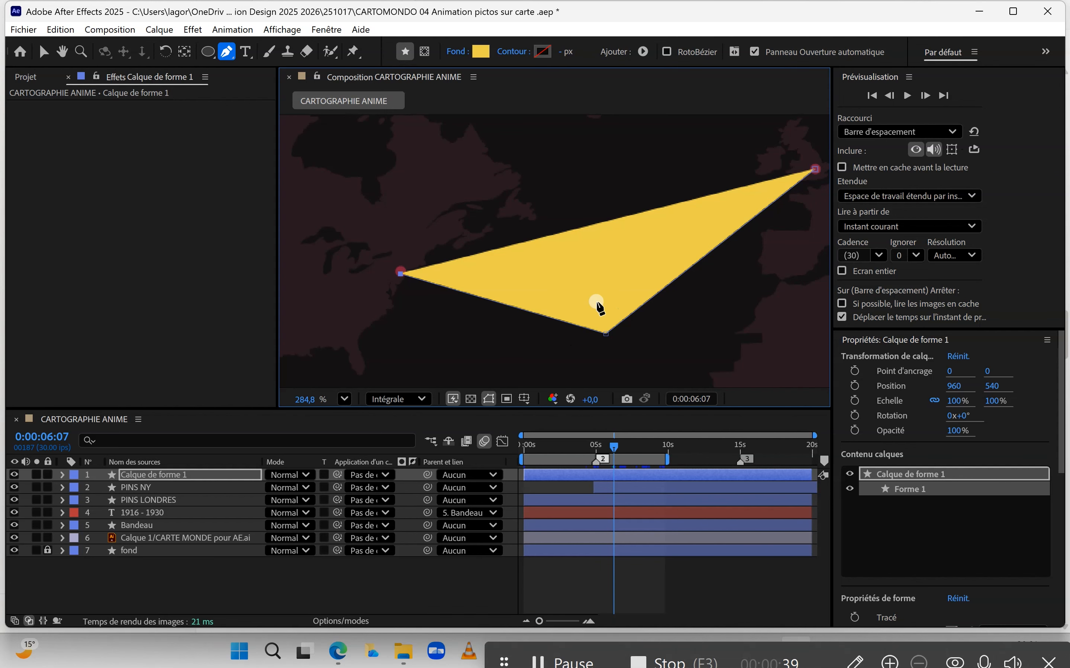
Step: Set the shape's fill to none
{"action": "scroll", "coordinate": [956, 391], "scroll_direction": "down", "scroll_amount": 10}
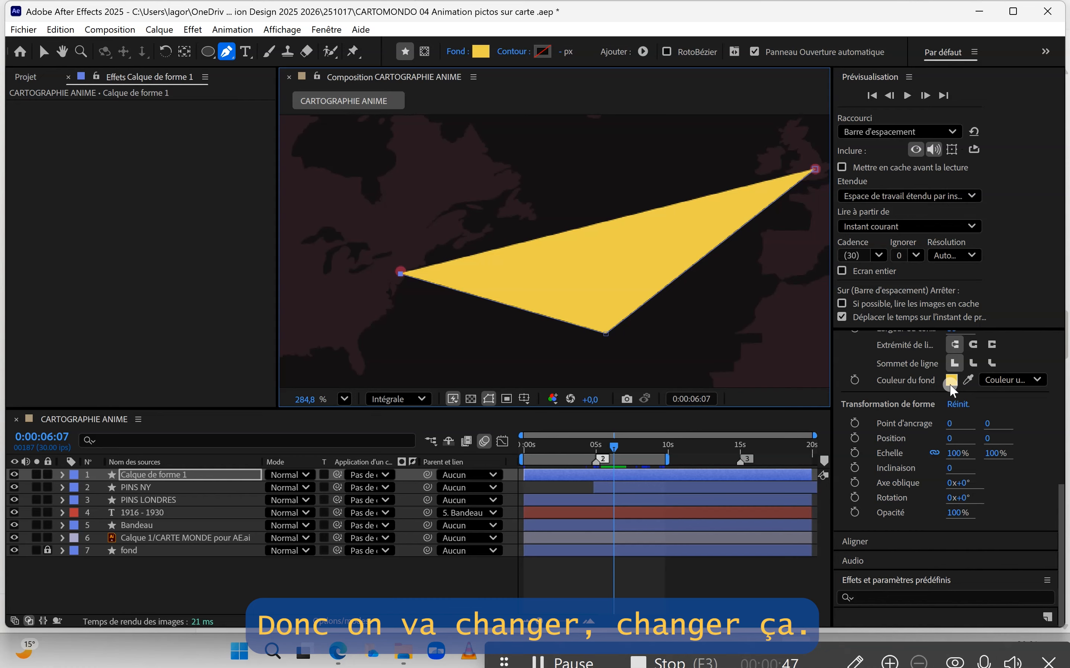
{"action": "left_click", "coordinate": [1035, 379]}
{"action": "left_click", "coordinate": [1017, 400]}
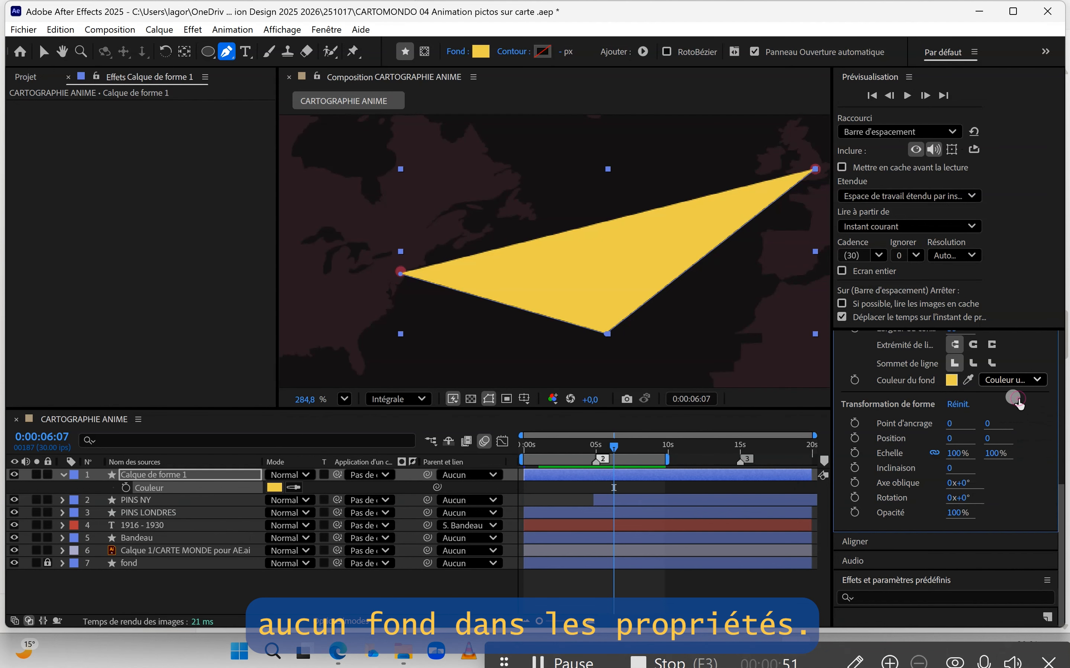
Step: Give the path a solid-colour stroke and set the stroke width to 2 px
{"action": "scroll", "coordinate": [1010, 355], "scroll_direction": "up", "scroll_amount": 3}
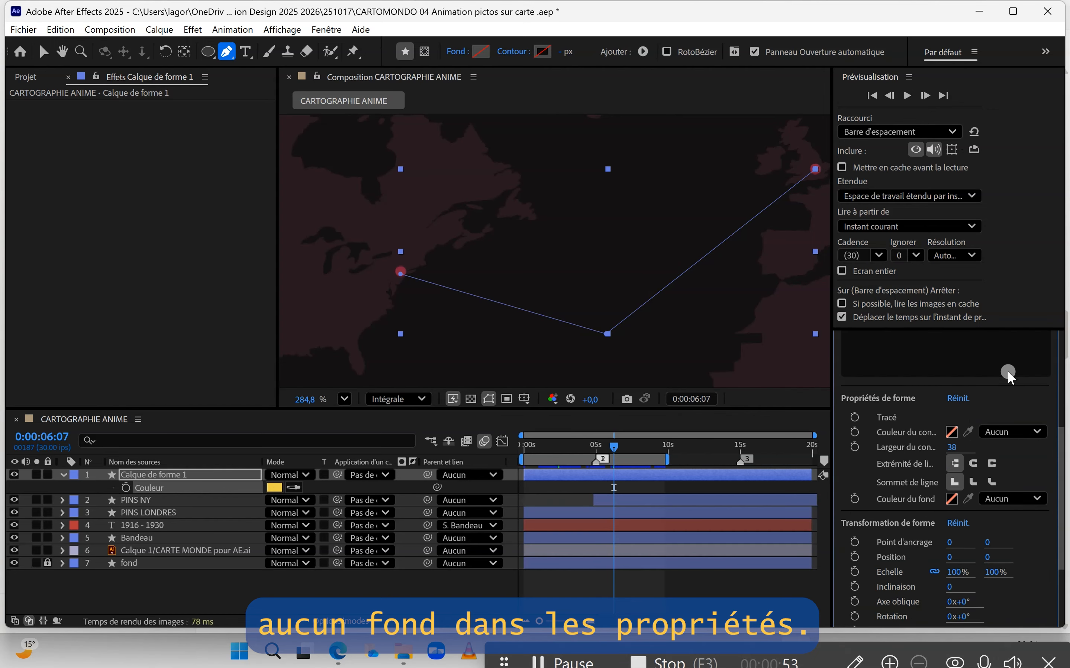
{"action": "scroll", "coordinate": [1007, 371], "scroll_direction": "down", "scroll_amount": 2}
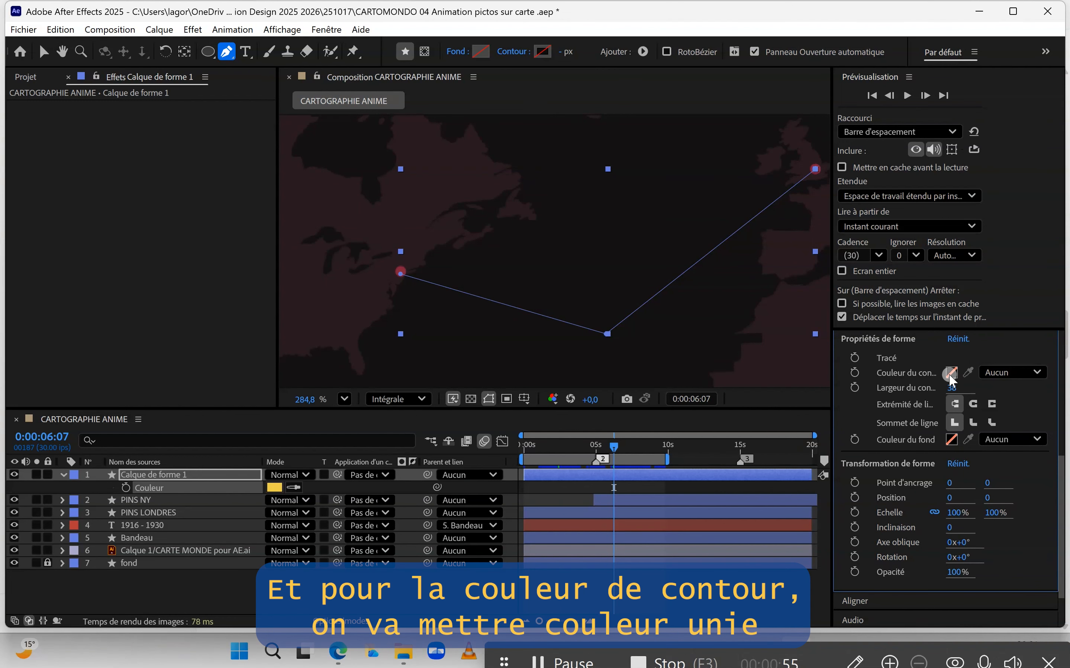
{"action": "left_click", "coordinate": [1024, 371]}
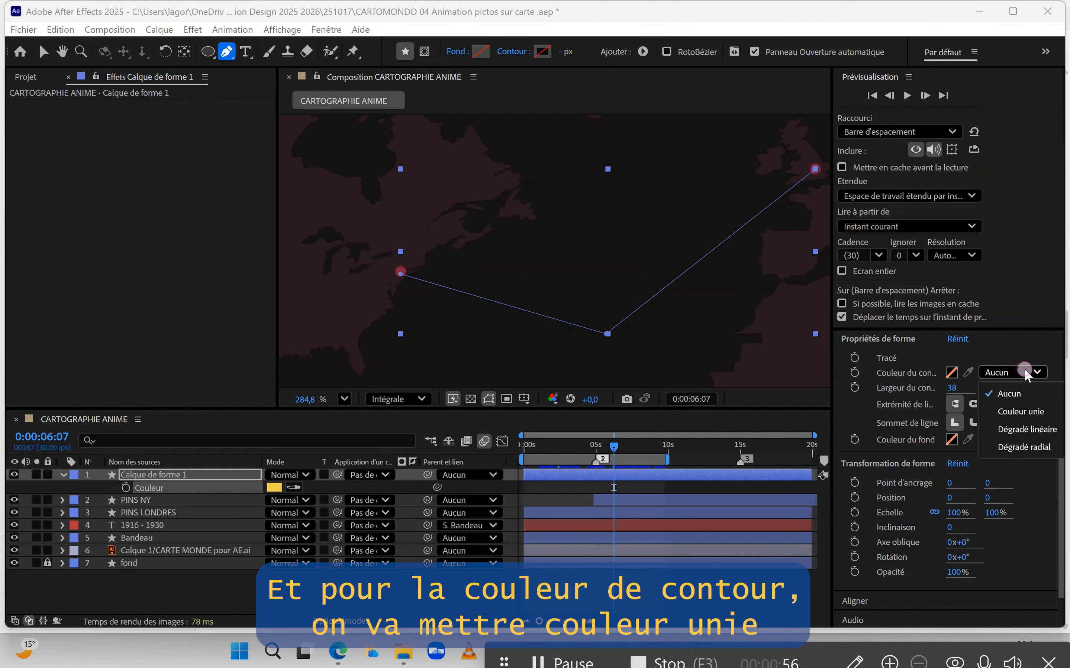
{"action": "left_click", "coordinate": [1018, 411]}
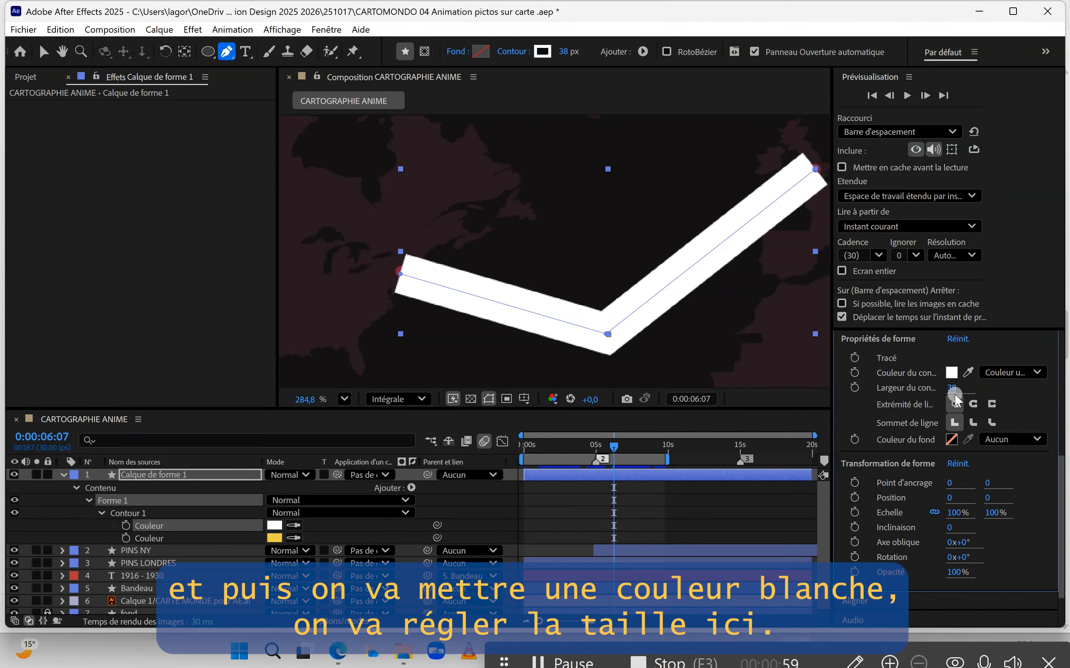
{"action": "left_click_drag", "start_coordinate": [950, 389], "coordinate": [925, 392]}
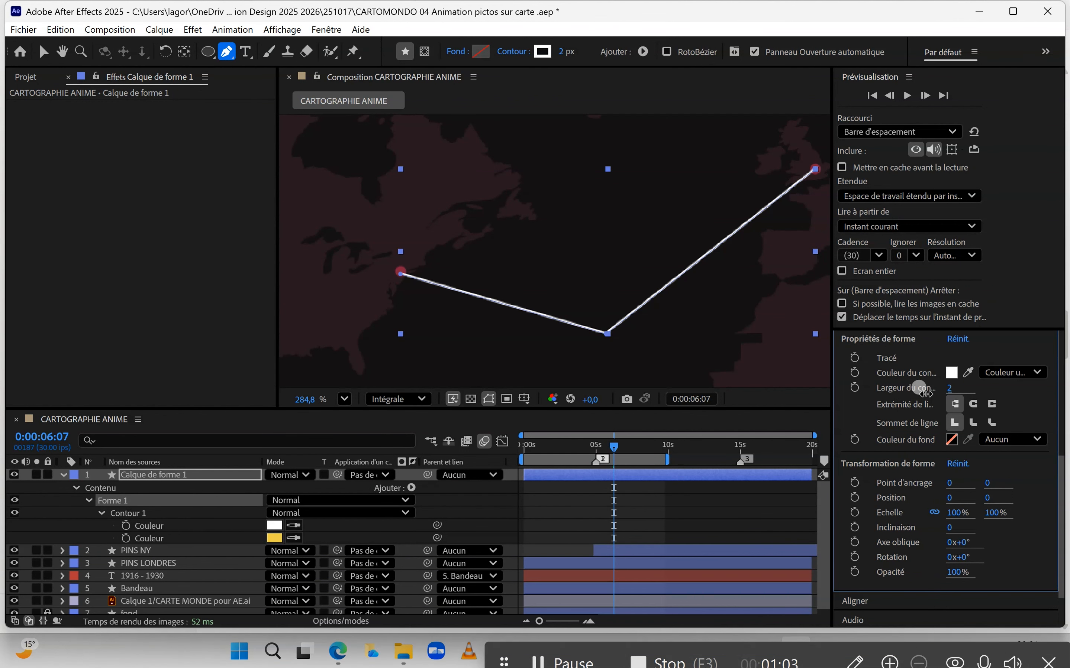
Step: Zoom in and out on the map to examine how thick the route line looks at different scales
{"action": "scroll", "coordinate": [579, 279], "scroll_direction": "down", "scroll_amount": 3}
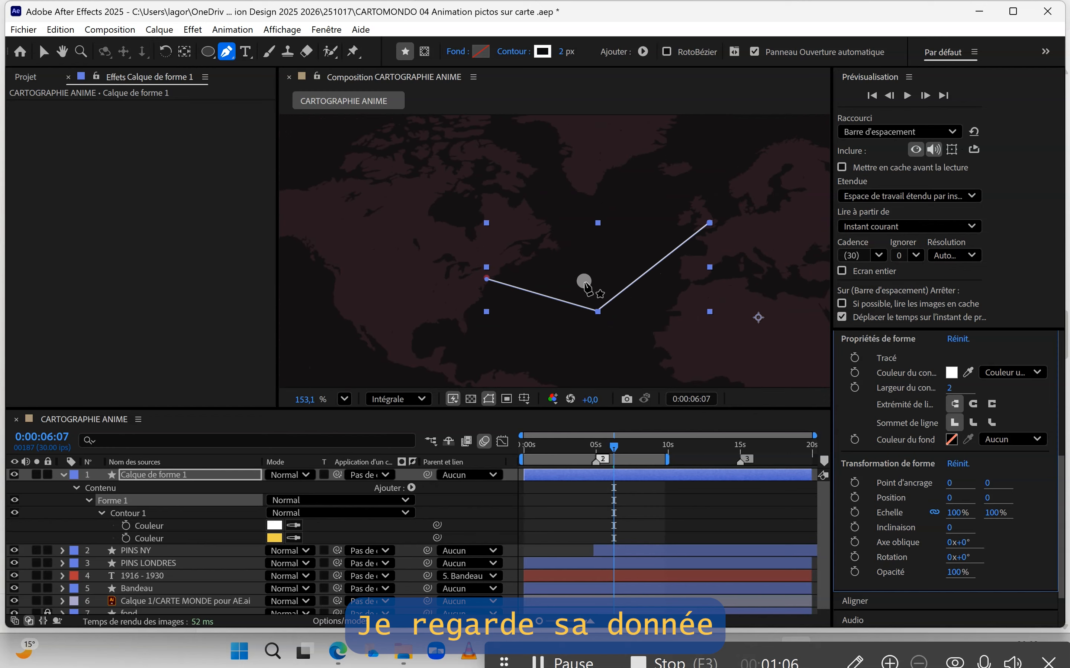
{"action": "scroll", "coordinate": [586, 287], "scroll_direction": "down", "scroll_amount": 4}
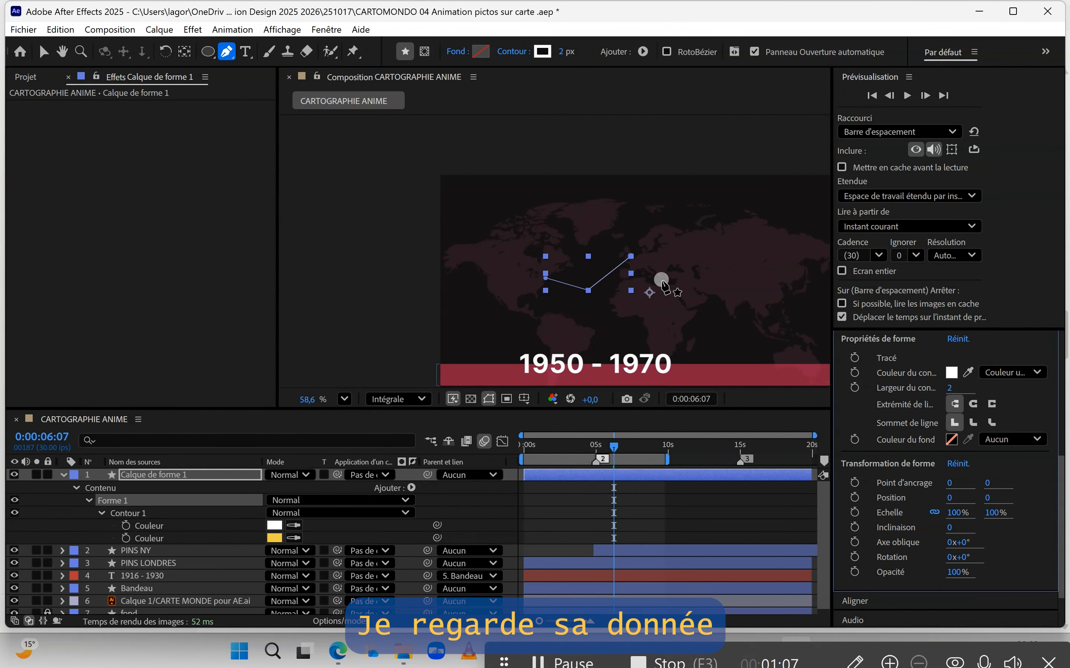
{"action": "scroll", "coordinate": [663, 283], "scroll_direction": "up", "scroll_amount": 5}
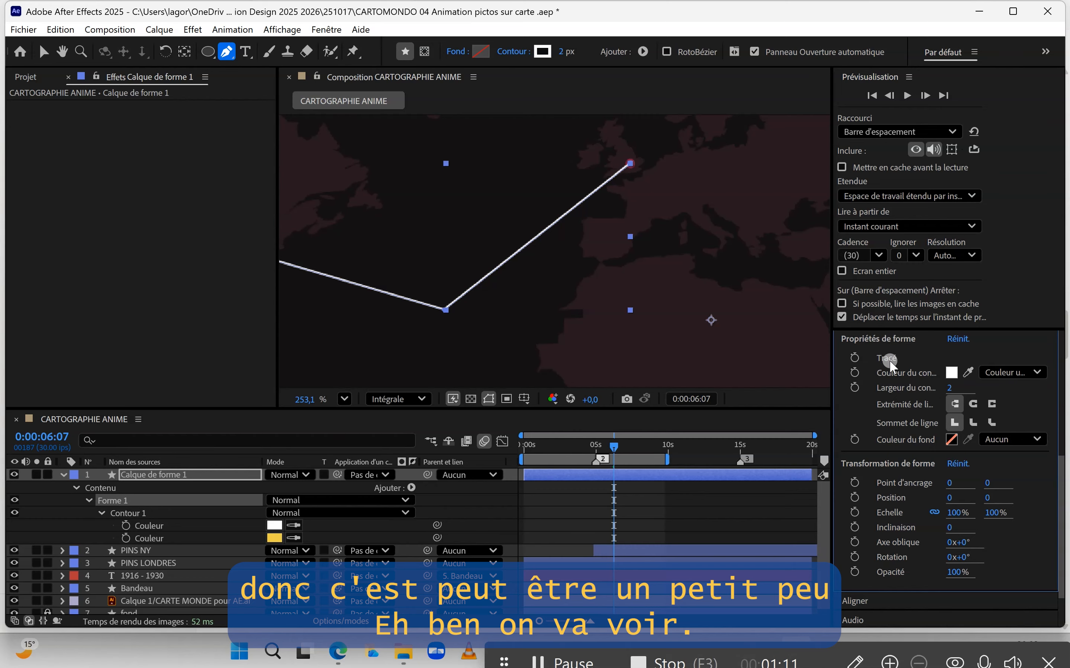
{"action": "scroll", "coordinate": [637, 221], "scroll_direction": "down", "scroll_amount": 2}
{"action": "scroll", "coordinate": [641, 292], "scroll_direction": "down", "scroll_amount": 2}
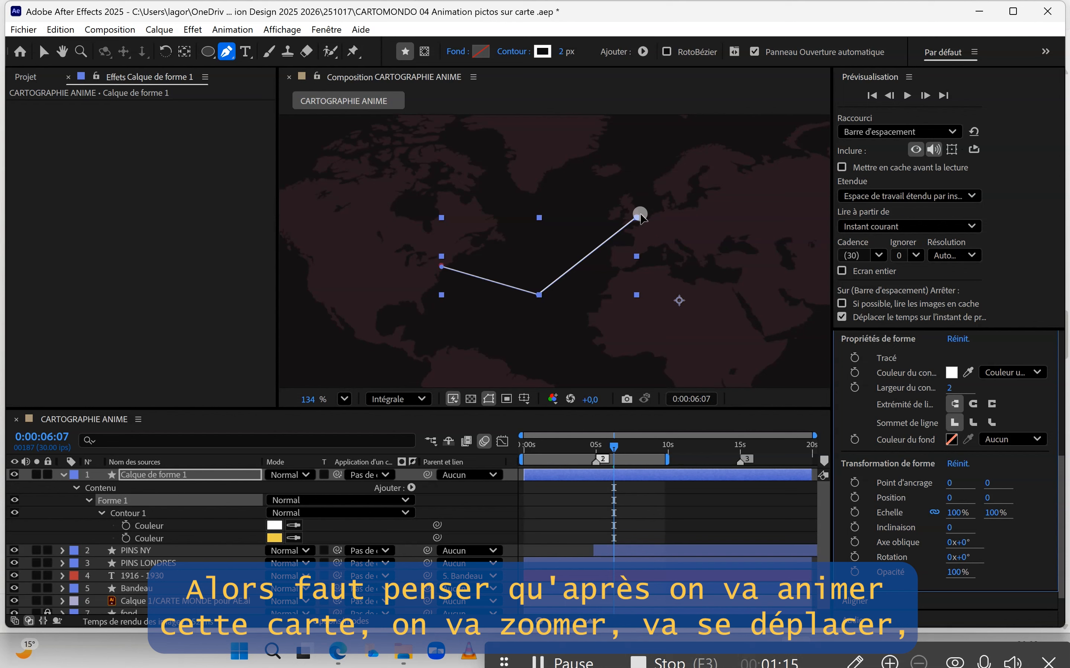
{"action": "scroll", "coordinate": [641, 219], "scroll_direction": "up", "scroll_amount": 3}
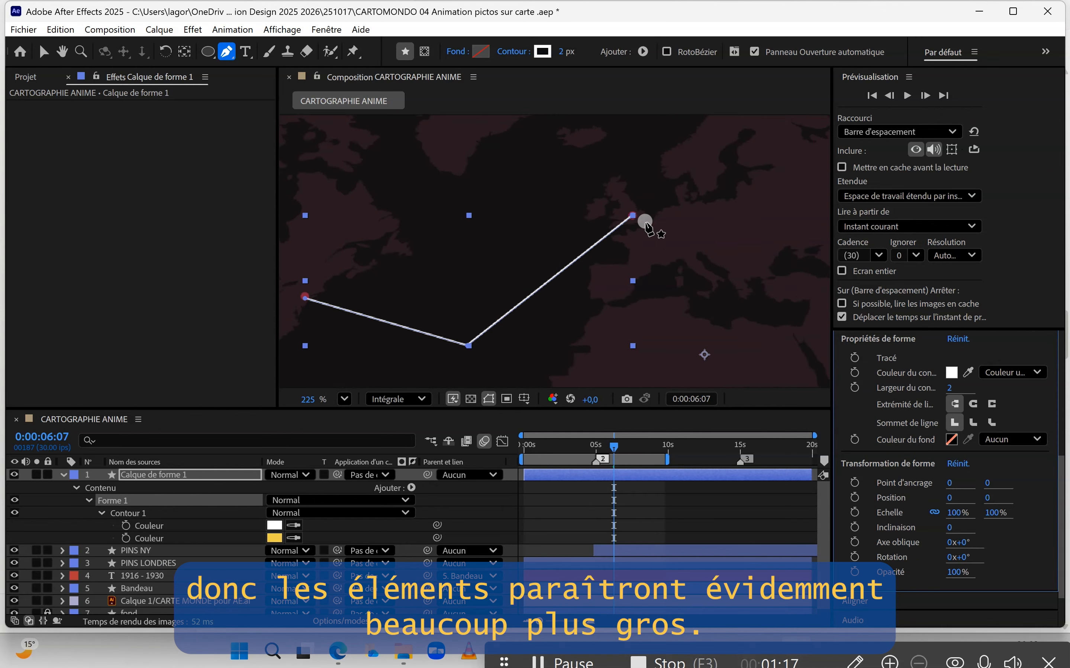
{"action": "scroll", "coordinate": [645, 221], "scroll_direction": "up", "scroll_amount": 3}
{"action": "scroll", "coordinate": [626, 229], "scroll_direction": "down", "scroll_amount": 4}
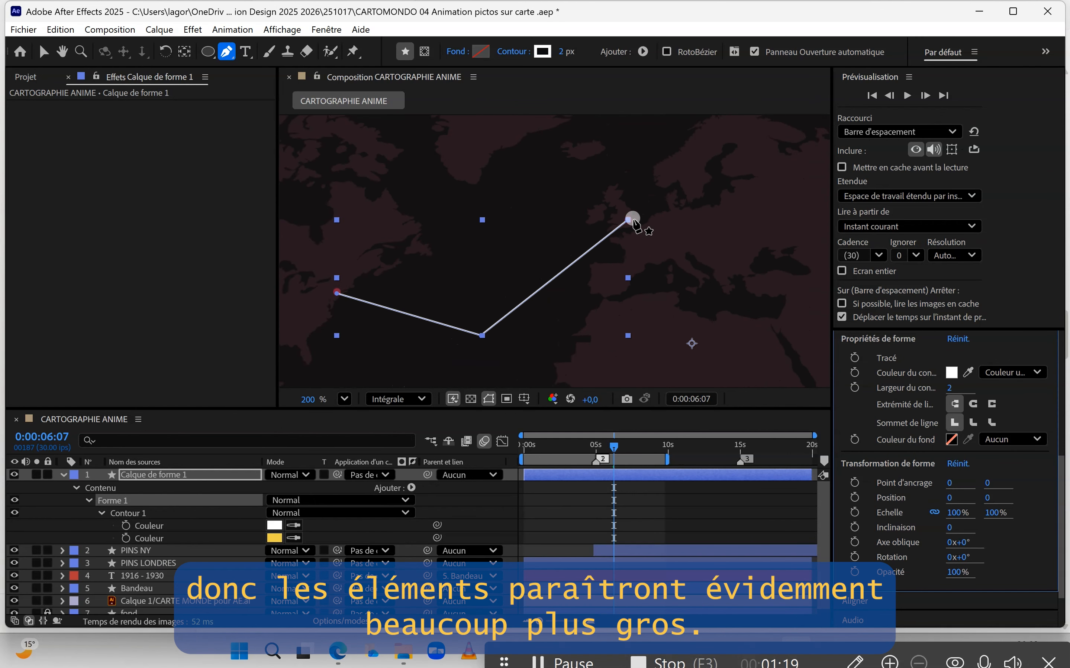
{"action": "scroll", "coordinate": [633, 219], "scroll_direction": "down", "scroll_amount": 2}
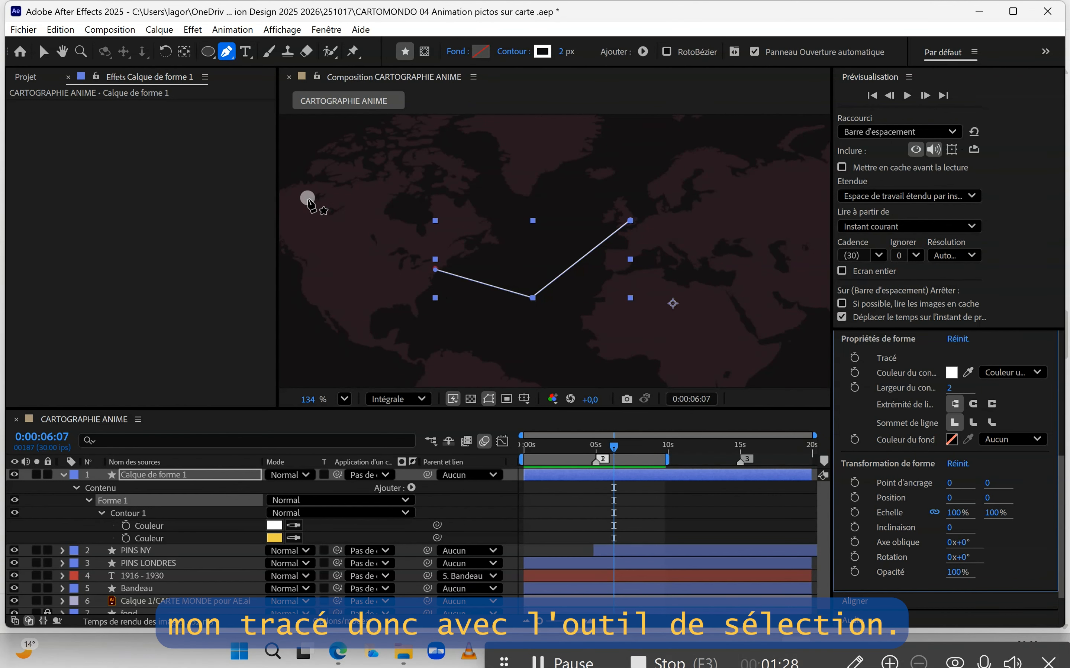
Step: Switch to the Selection tool and zoom in on the path's endpoints to check they sit on the pins
{"action": "left_click", "coordinate": [43, 52]}
{"action": "scroll", "coordinate": [432, 279], "scroll_direction": "up", "scroll_amount": 3}
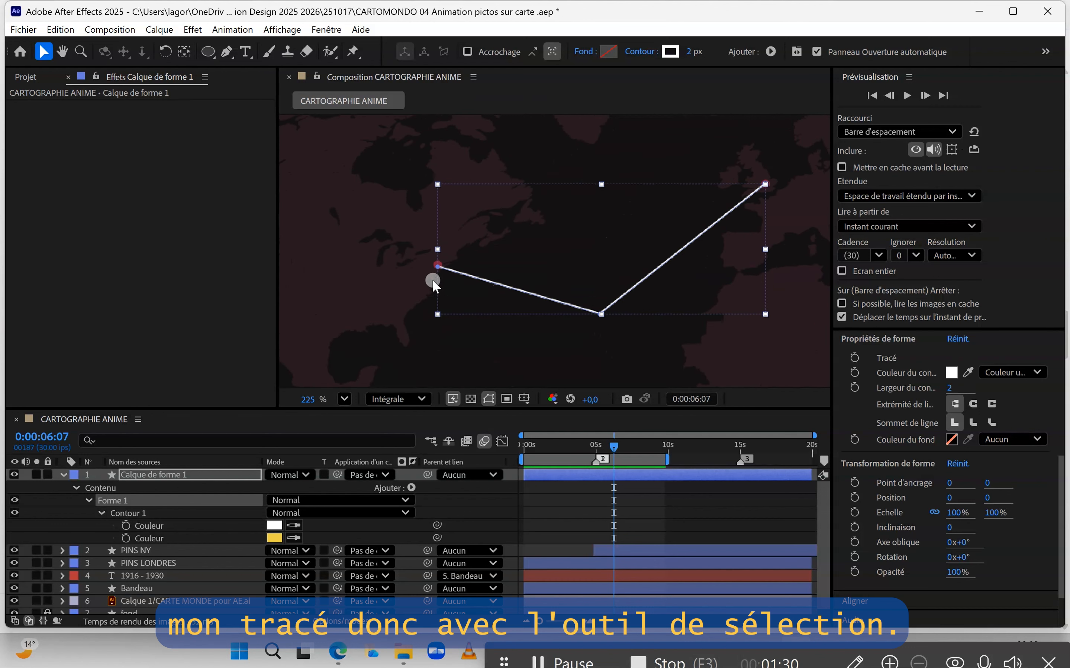
{"action": "scroll", "coordinate": [439, 264], "scroll_direction": "up", "scroll_amount": 5}
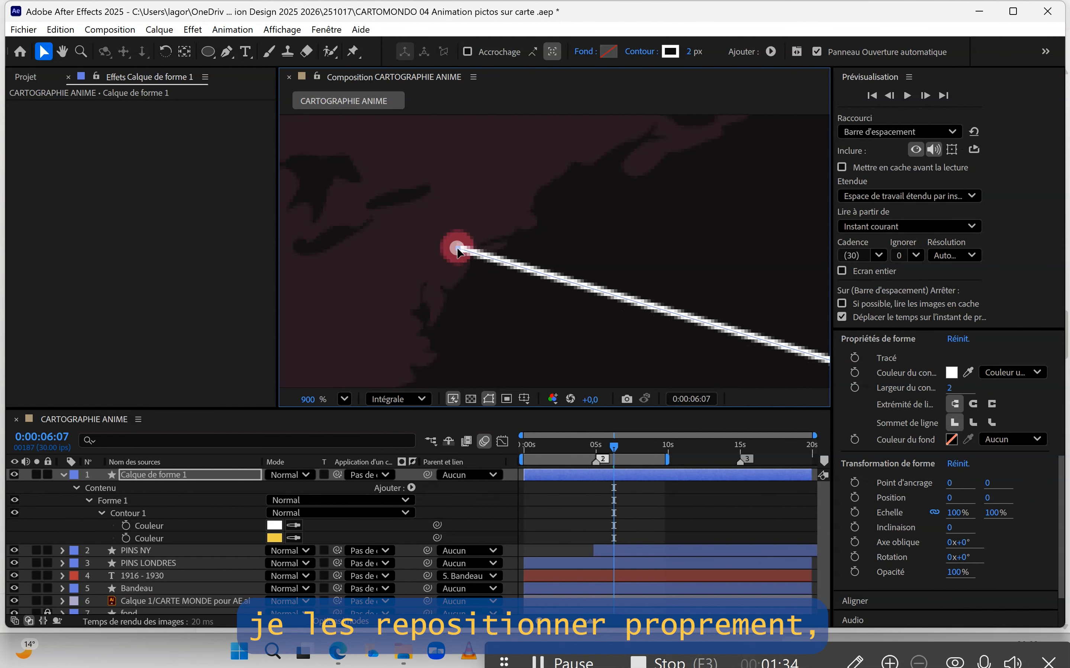
{"action": "scroll", "coordinate": [431, 259], "scroll_direction": "down", "scroll_amount": 5}
{"action": "scroll", "coordinate": [425, 273], "scroll_direction": "down", "scroll_amount": 3}
{"action": "scroll", "coordinate": [592, 239], "scroll_direction": "up", "scroll_amount": 7}
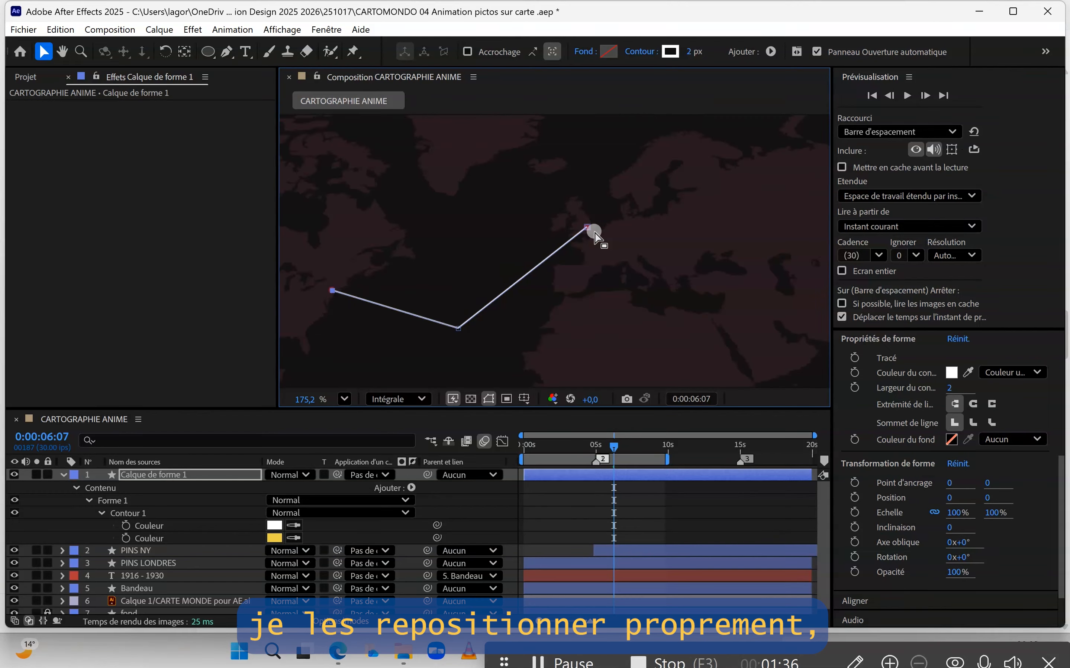
{"action": "scroll", "coordinate": [590, 216], "scroll_direction": "up", "scroll_amount": 2}
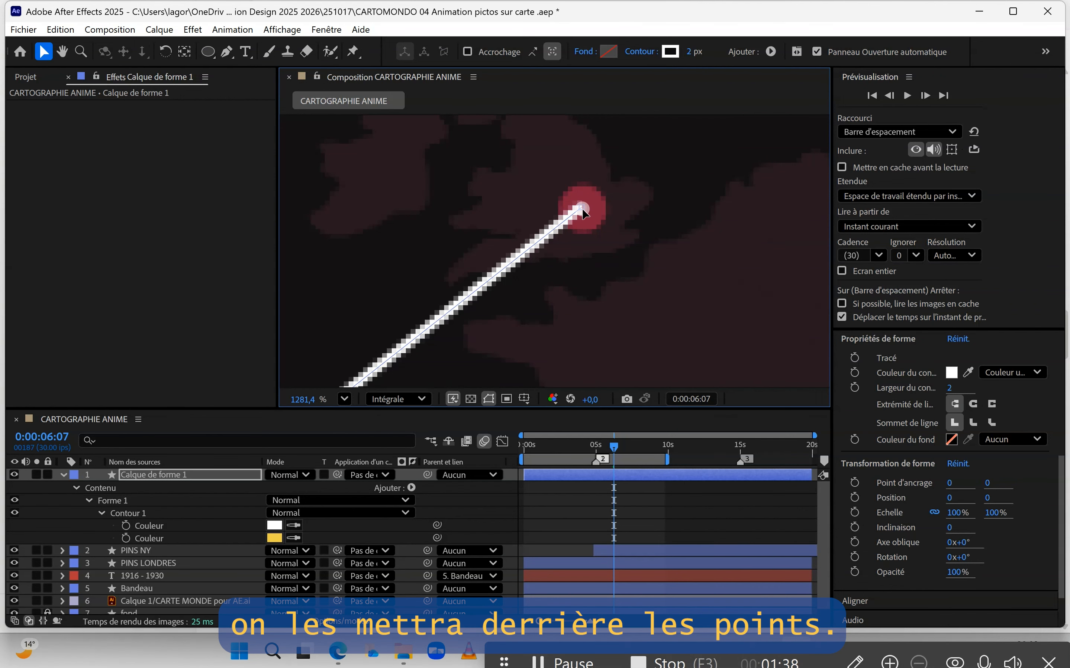
{"action": "left_click", "coordinate": [582, 206]}
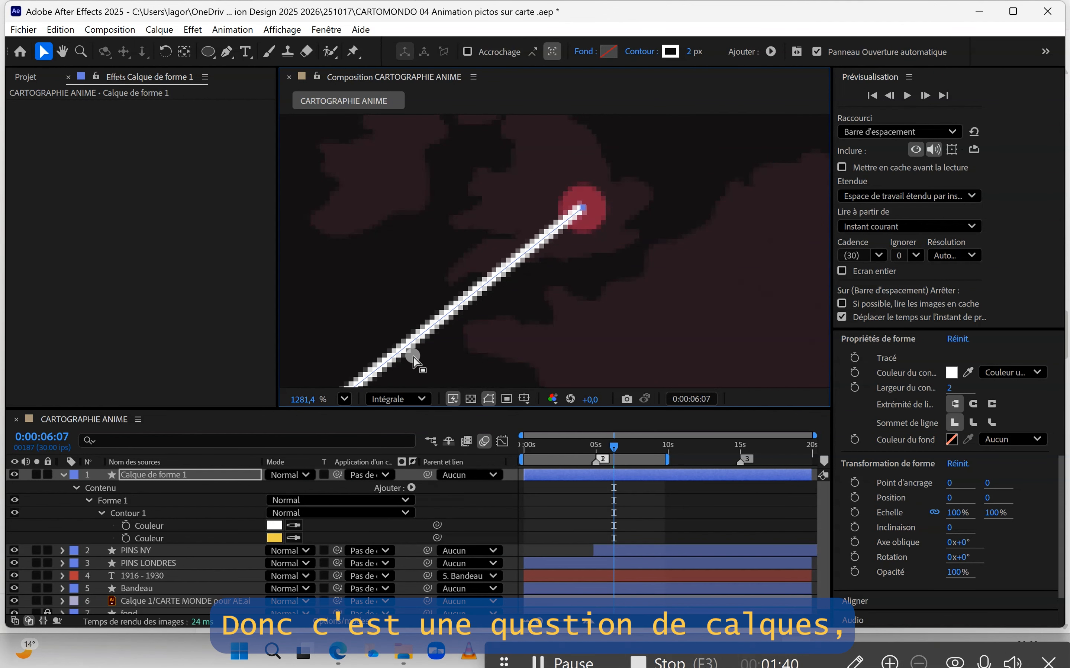
Step: Move the shape layer below the PINS NY and PINS LONDRES layers in the layer stack
{"action": "left_click", "coordinate": [203, 474]}
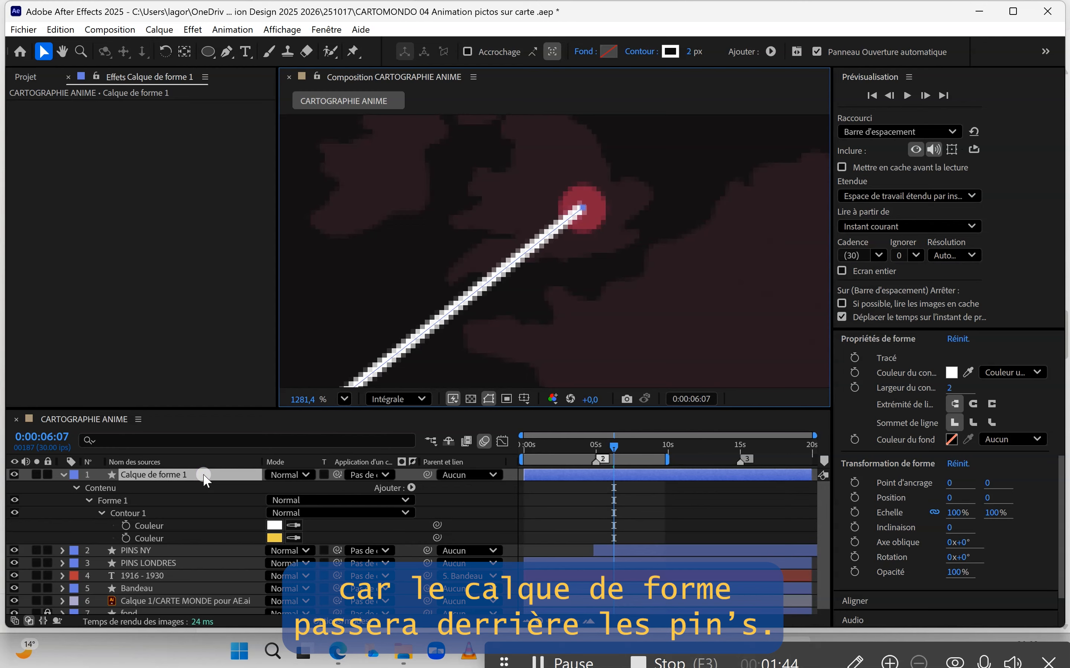
{"action": "left_click_drag", "start_coordinate": [204, 477], "coordinate": [196, 564]}
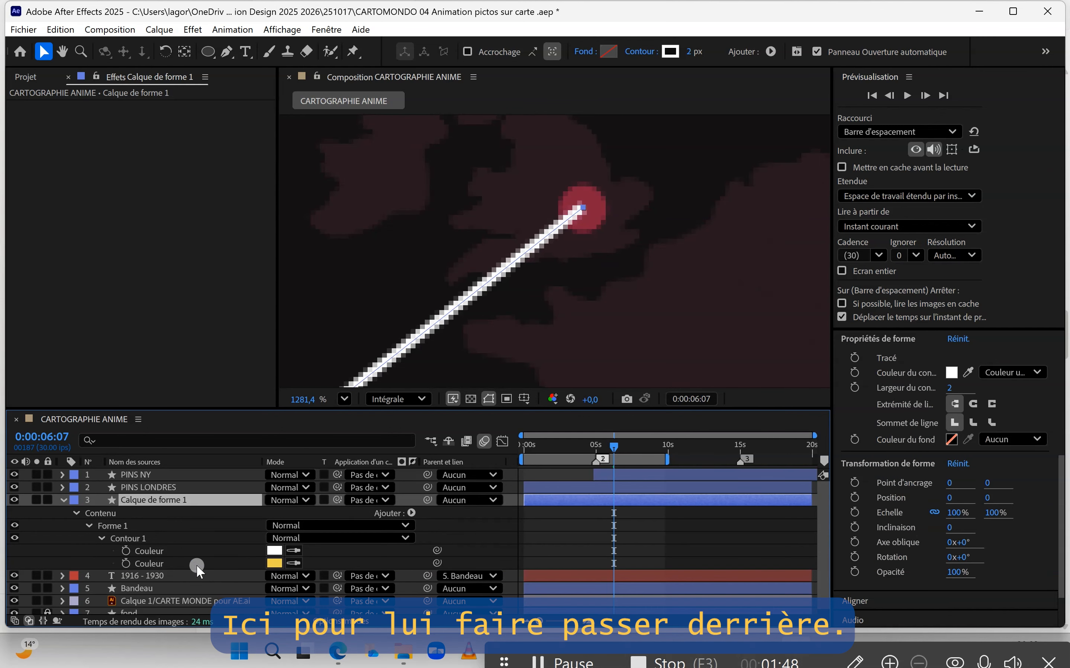
Step: Use the Convert Vertex tool on the path's middle point to turn the route into a smooth curve
{"action": "scroll", "coordinate": [618, 202], "scroll_direction": "down", "scroll_amount": 8}
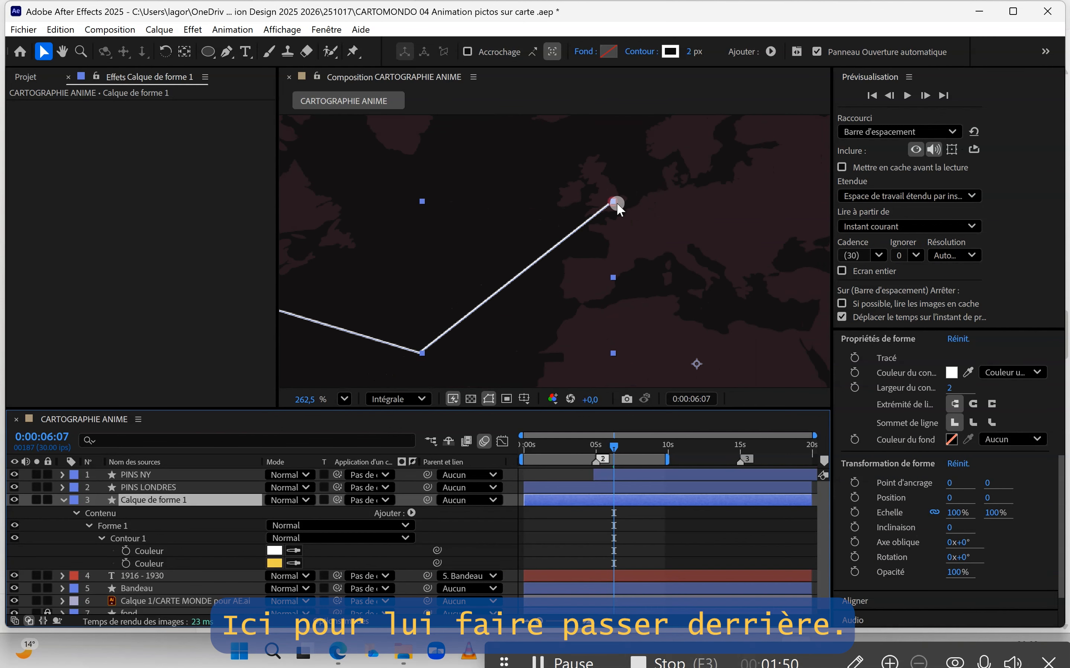
{"action": "scroll", "coordinate": [616, 202], "scroll_direction": "down", "scroll_amount": 2}
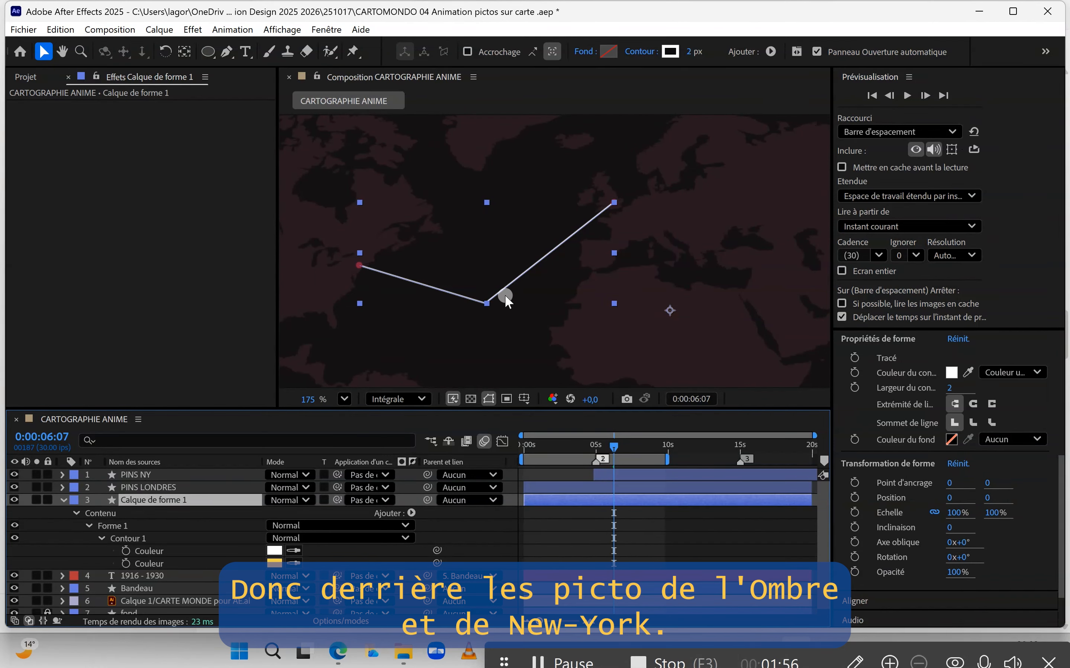
{"action": "scroll", "coordinate": [479, 313], "scroll_direction": "up", "scroll_amount": 5}
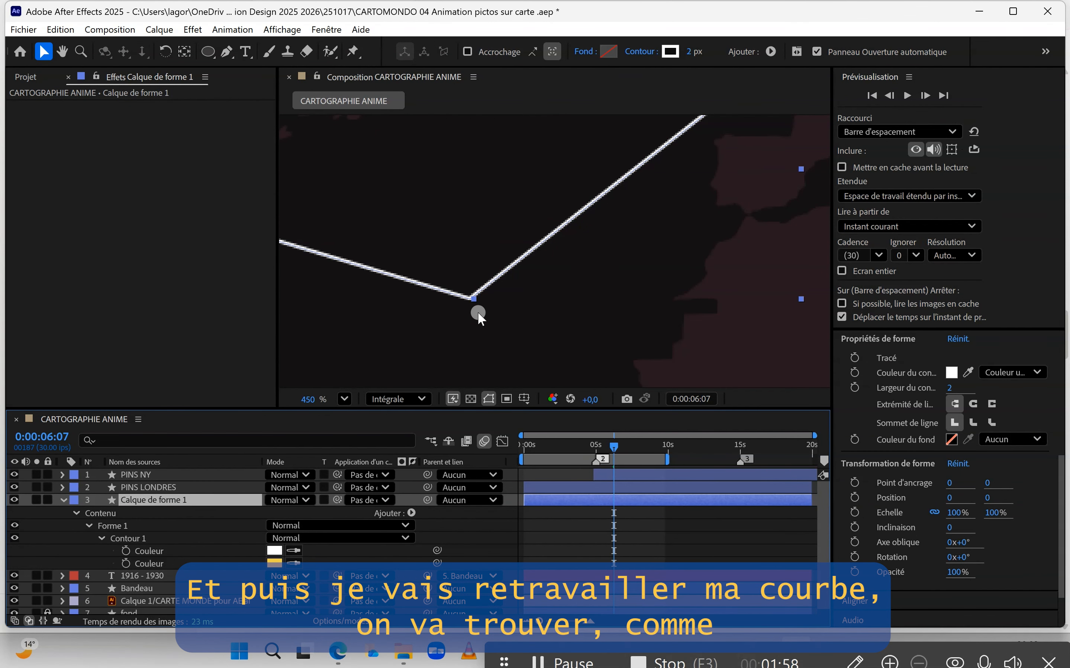
{"action": "left_click", "coordinate": [232, 52]}
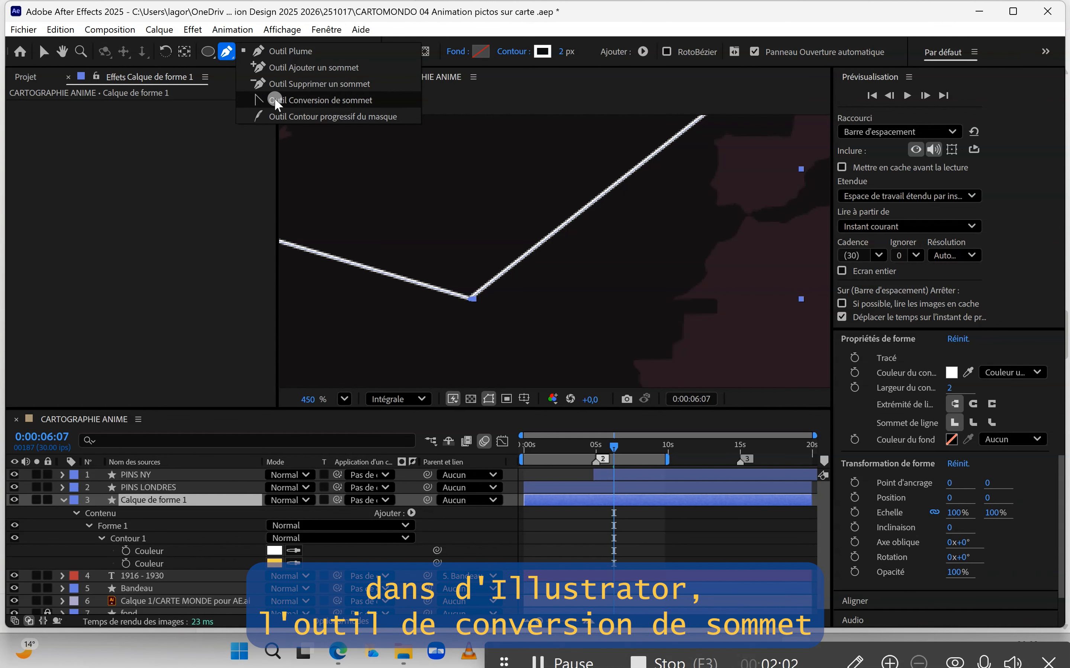
{"action": "left_click", "coordinate": [297, 100]}
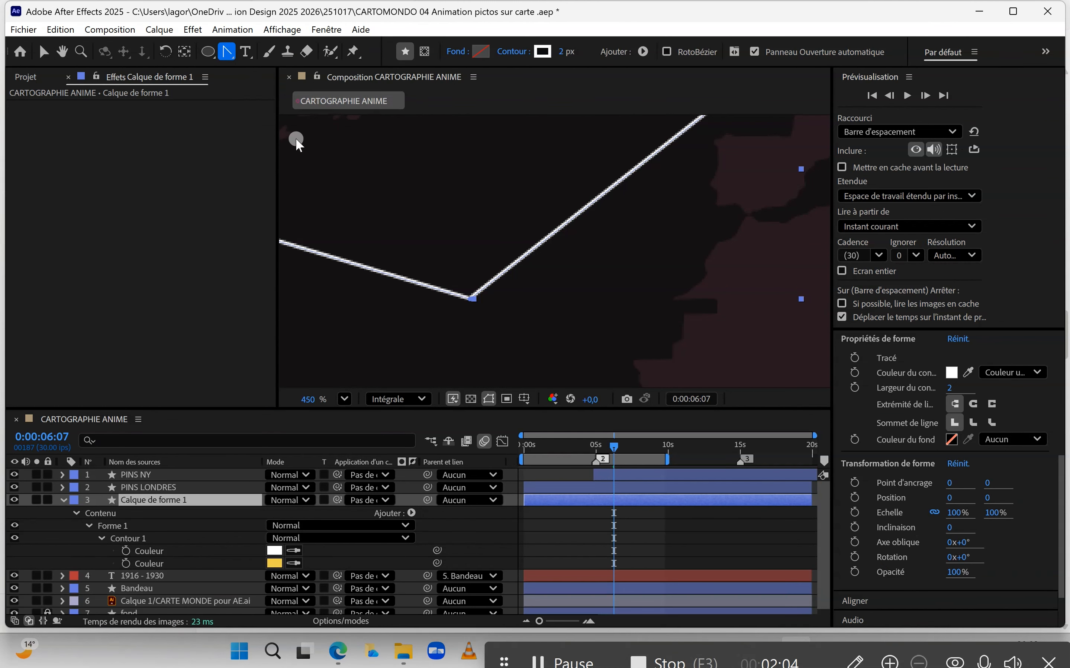
{"action": "left_click_drag", "start_coordinate": [475, 301], "coordinate": [358, 327]}
{"action": "scroll", "coordinate": [504, 224], "scroll_direction": "down", "scroll_amount": 5}
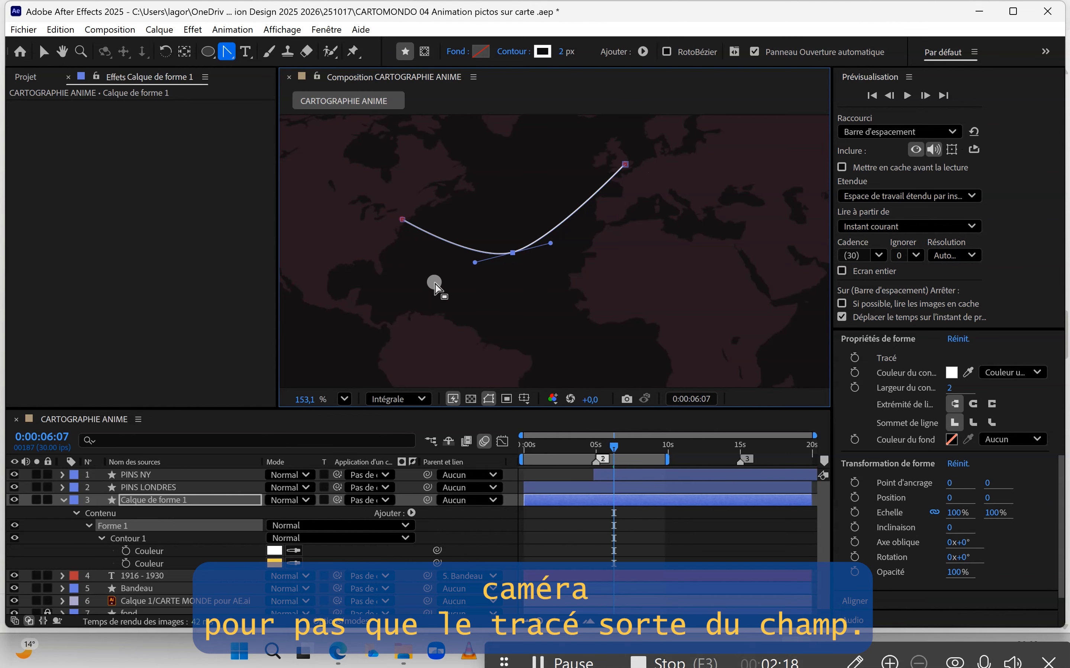
Step: Rename the shape layer as parcours
{"action": "mouse_move", "coordinate": [615, 446]}
{"action": "left_mouse_down"}
{"action": "mouse_move", "coordinate": [637, 447]}
{"action": "mouse_move", "coordinate": [600, 446]}
{"action": "mouse_move", "coordinate": [623, 447]}
{"action": "left_mouse_up"}
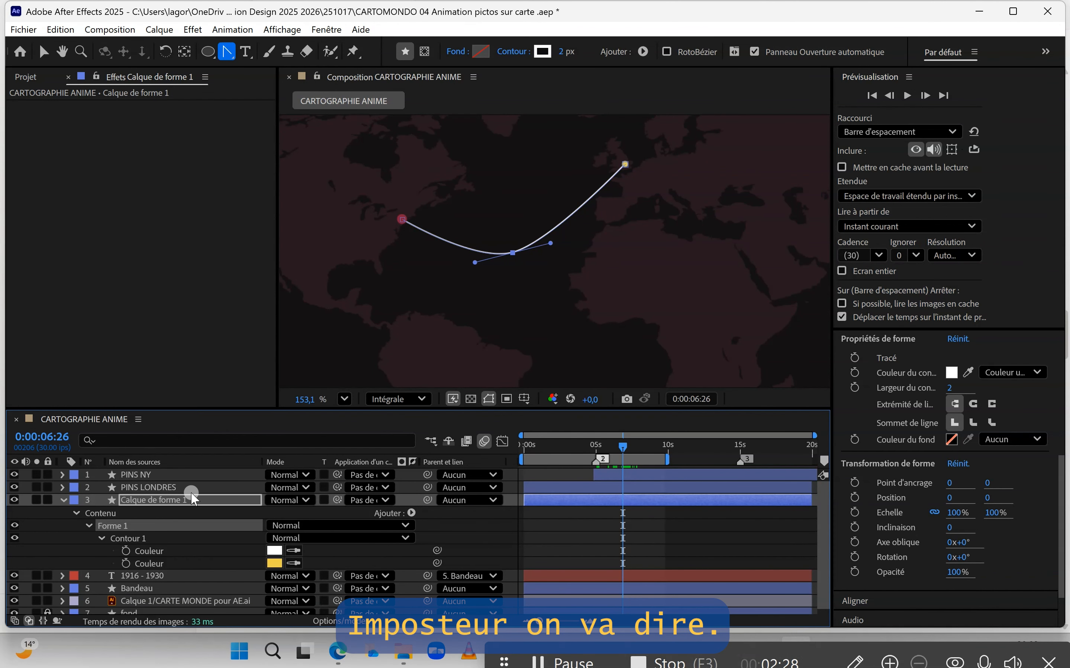
{"action": "right_click", "coordinate": [157, 501]}
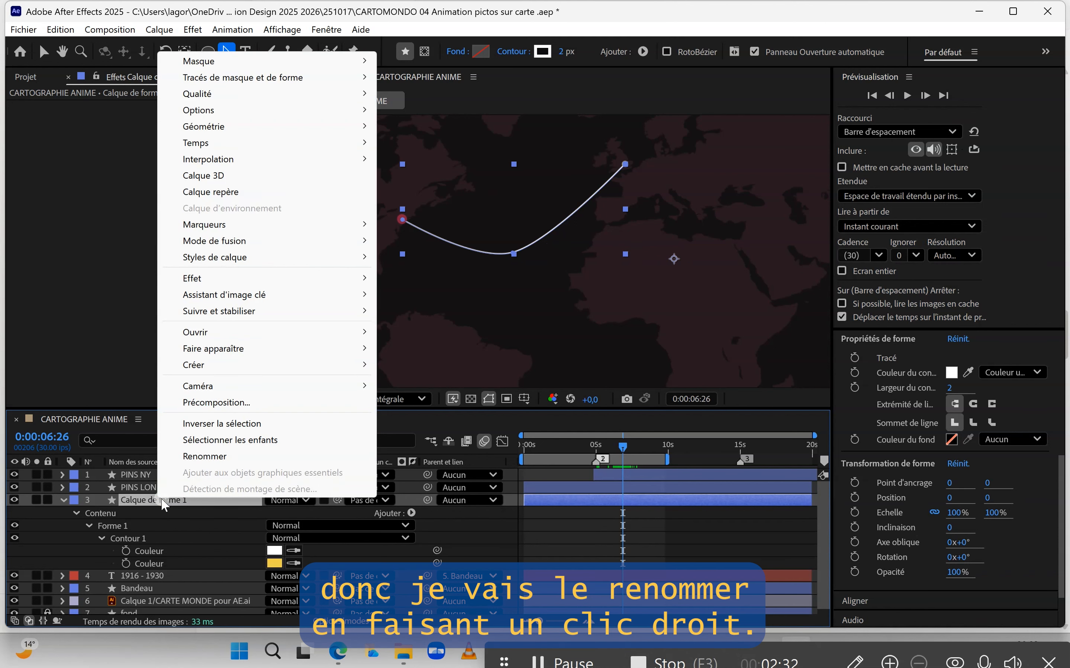
{"action": "left_click", "coordinate": [211, 457]}
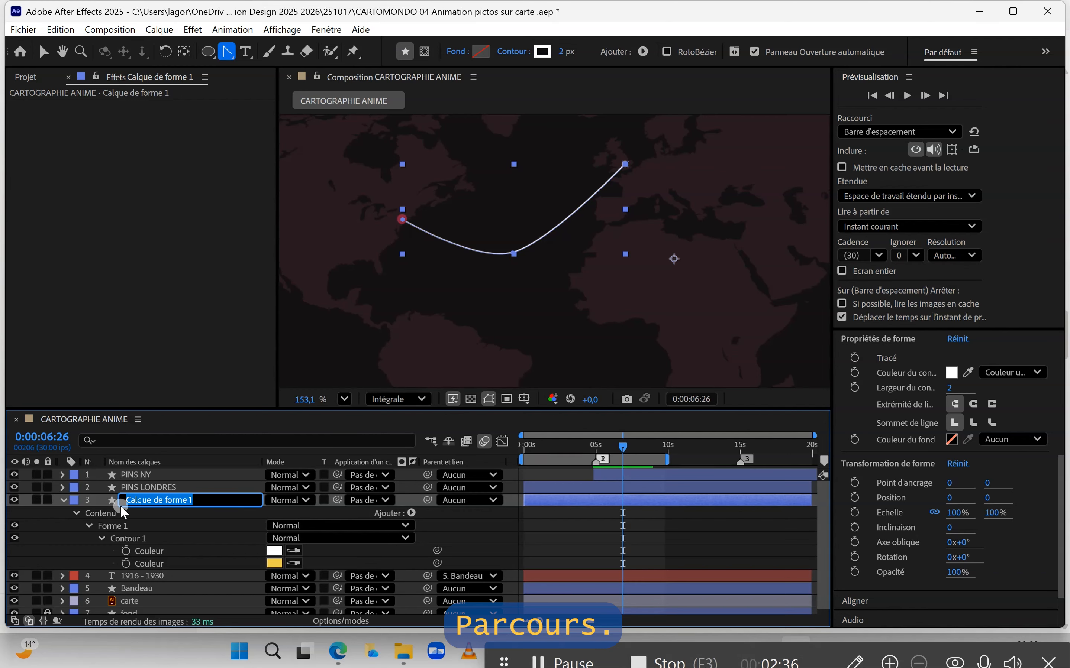
{"action": "type", "text": "parcours"}
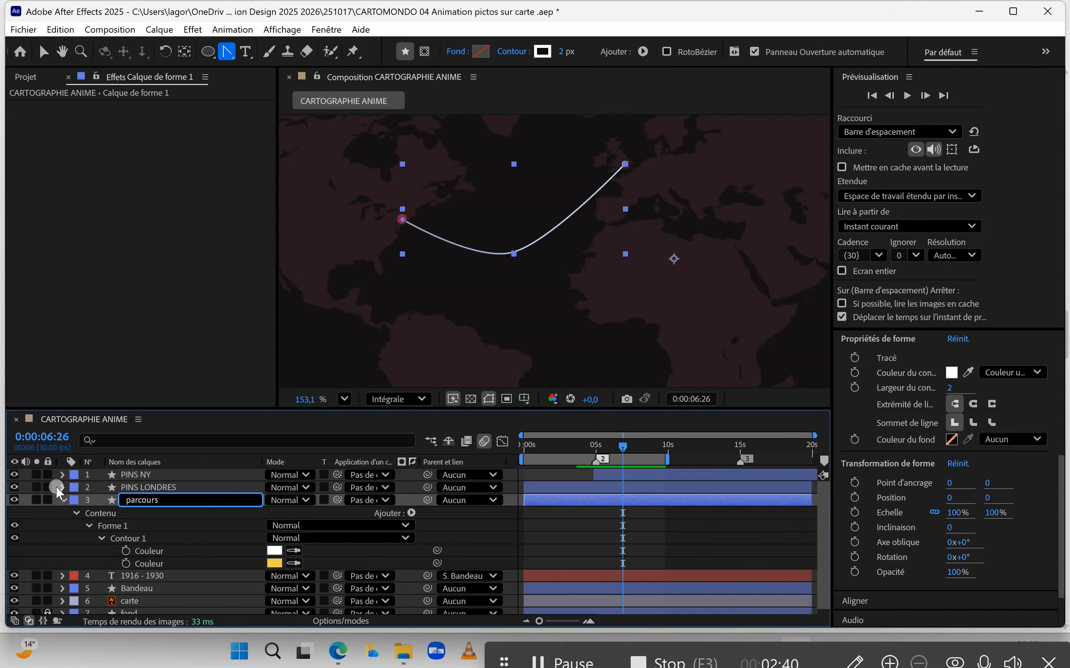
{"action": "key", "text": "Return"}
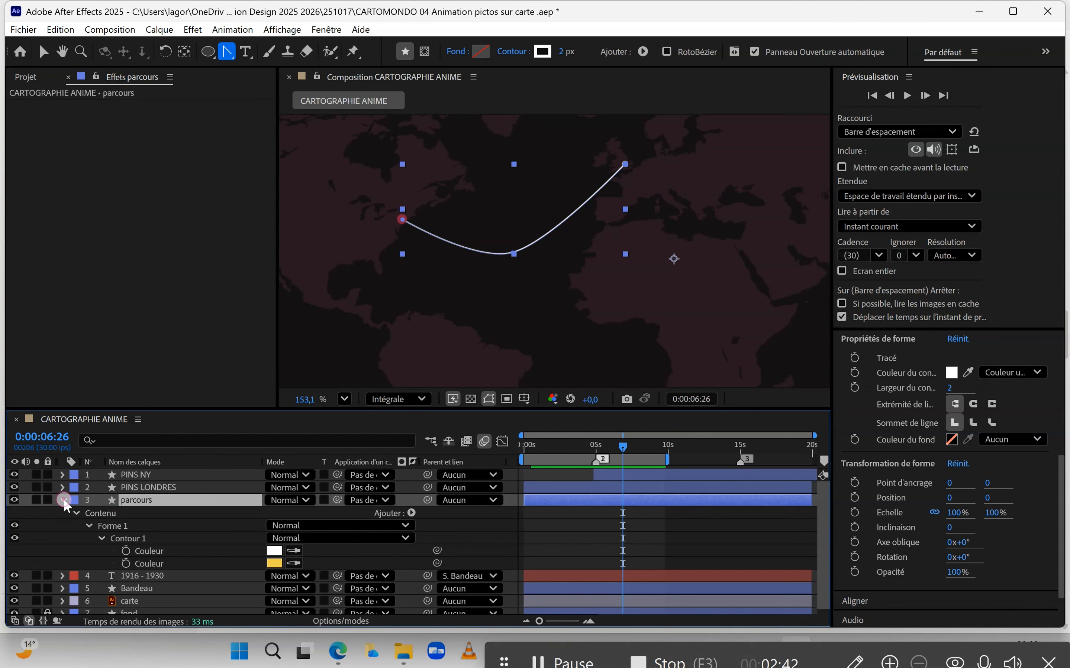
Step: Add dashes to the parcours layer's stroke and set the dash length to 5
{"action": "left_click", "coordinate": [64, 498]}
{"action": "left_click", "coordinate": [64, 498]}
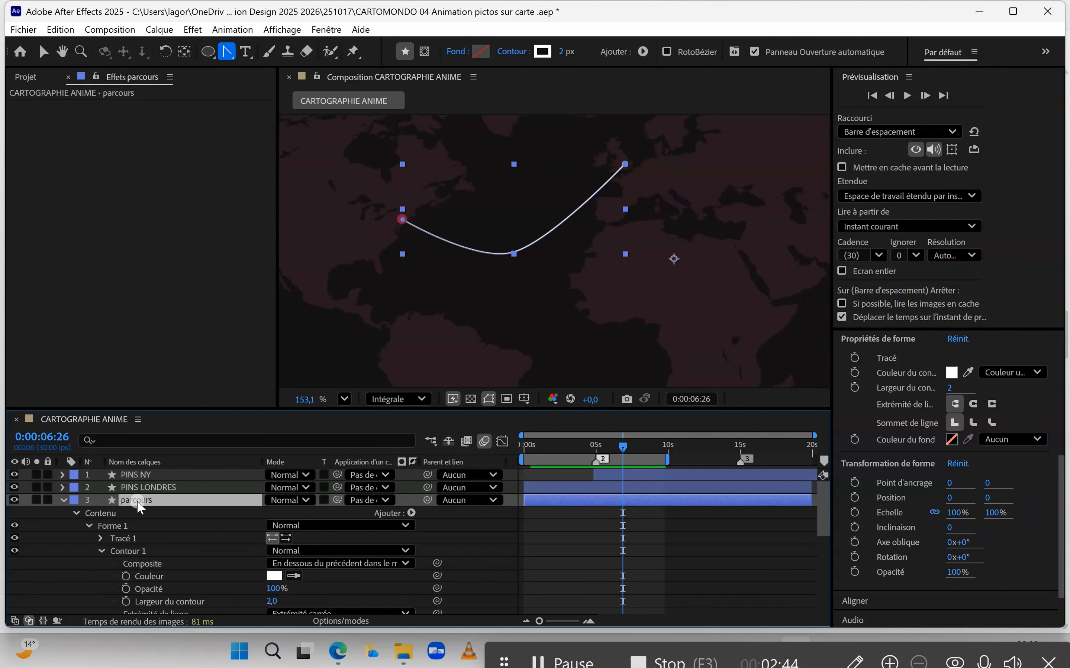
{"action": "left_click", "coordinate": [64, 500]}
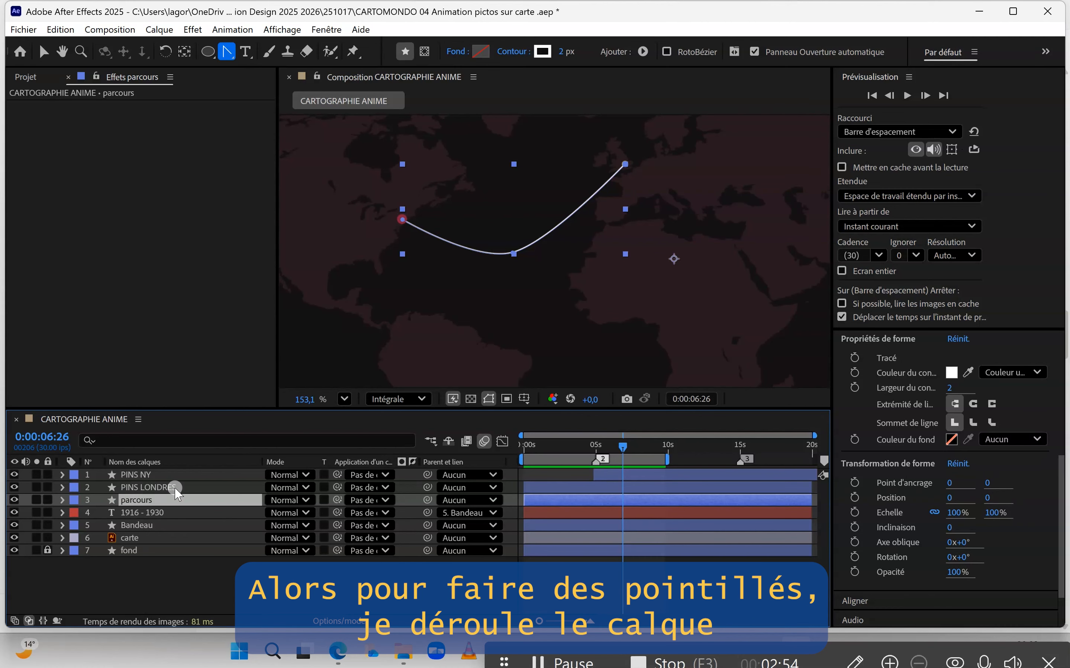
{"action": "left_click", "coordinate": [63, 499]}
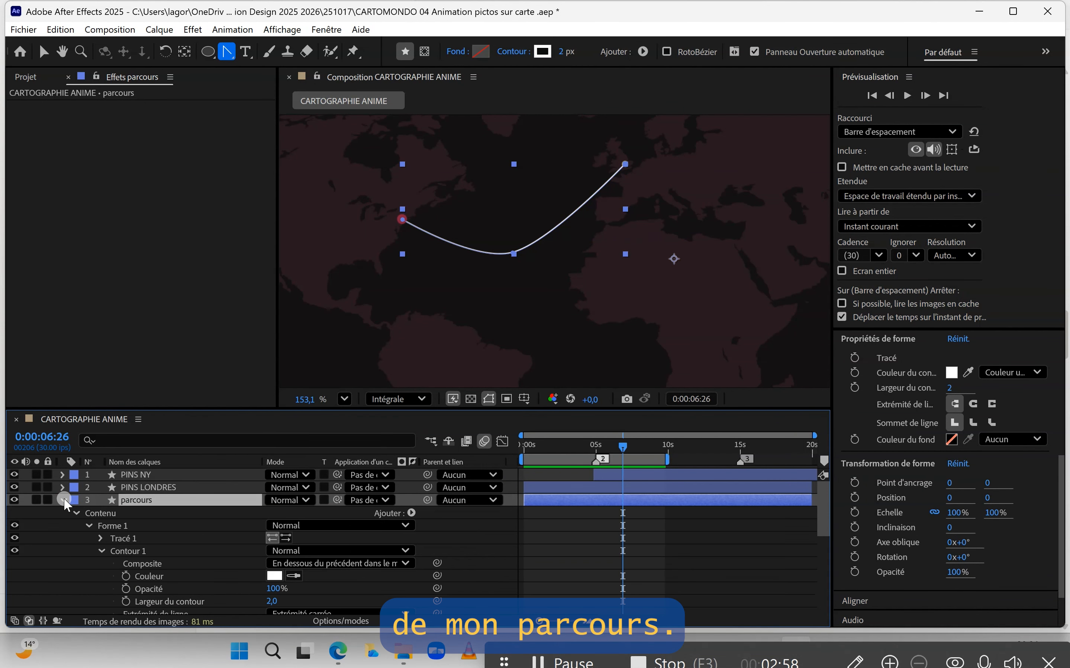
{"action": "left_click", "coordinate": [75, 512]}
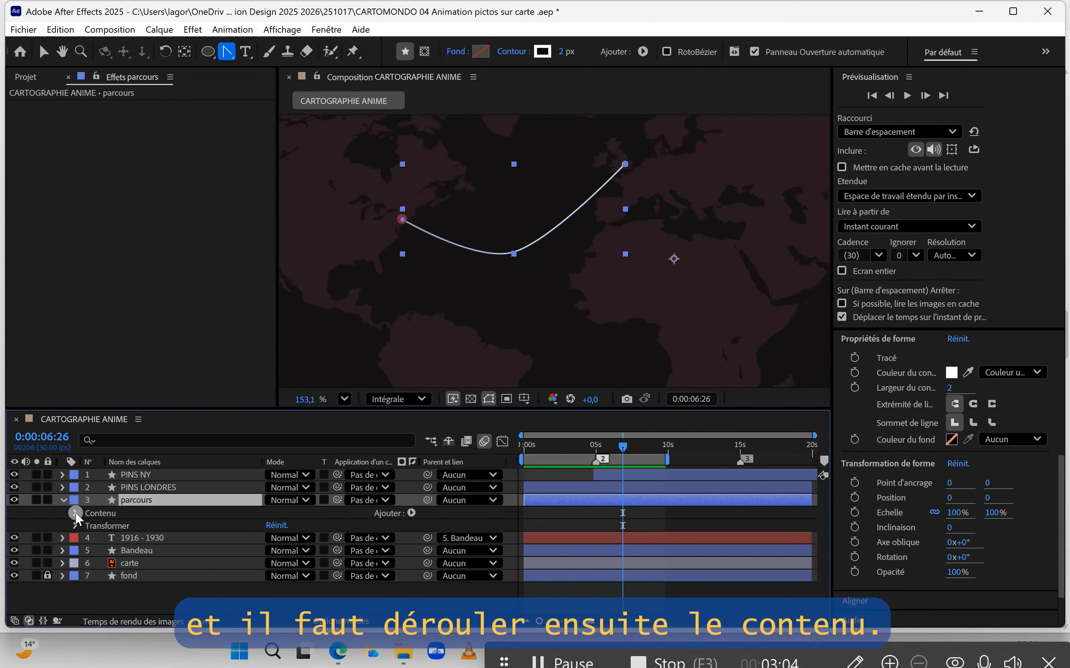
{"action": "left_click", "coordinate": [75, 512]}
{"action": "scroll", "coordinate": [235, 561], "scroll_direction": "down", "scroll_amount": 3}
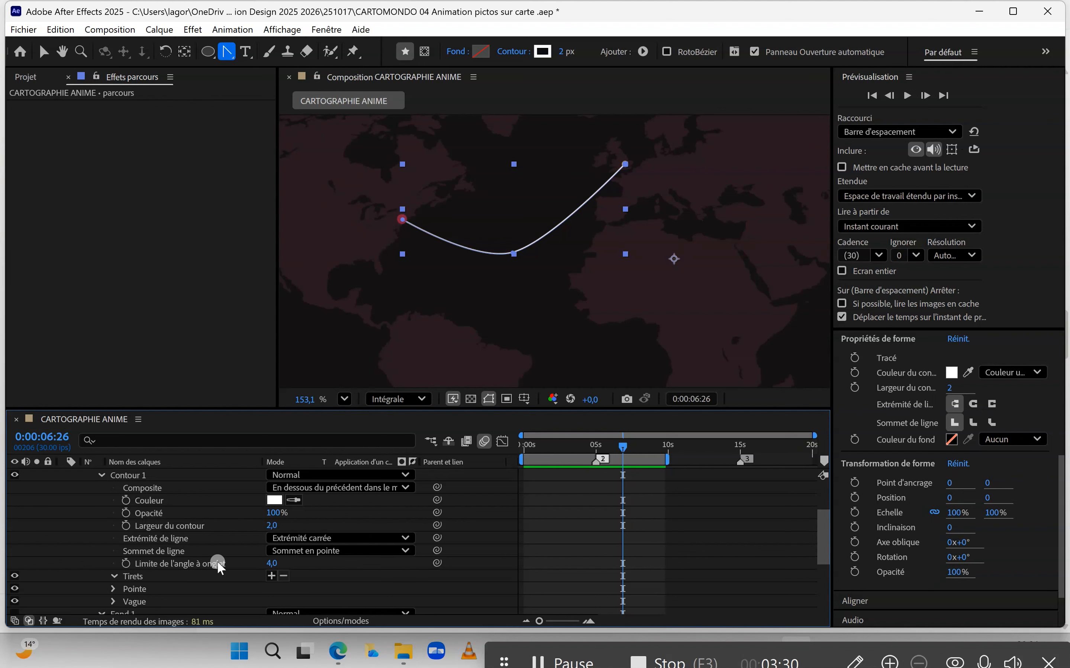
{"action": "left_click", "coordinate": [270, 575]}
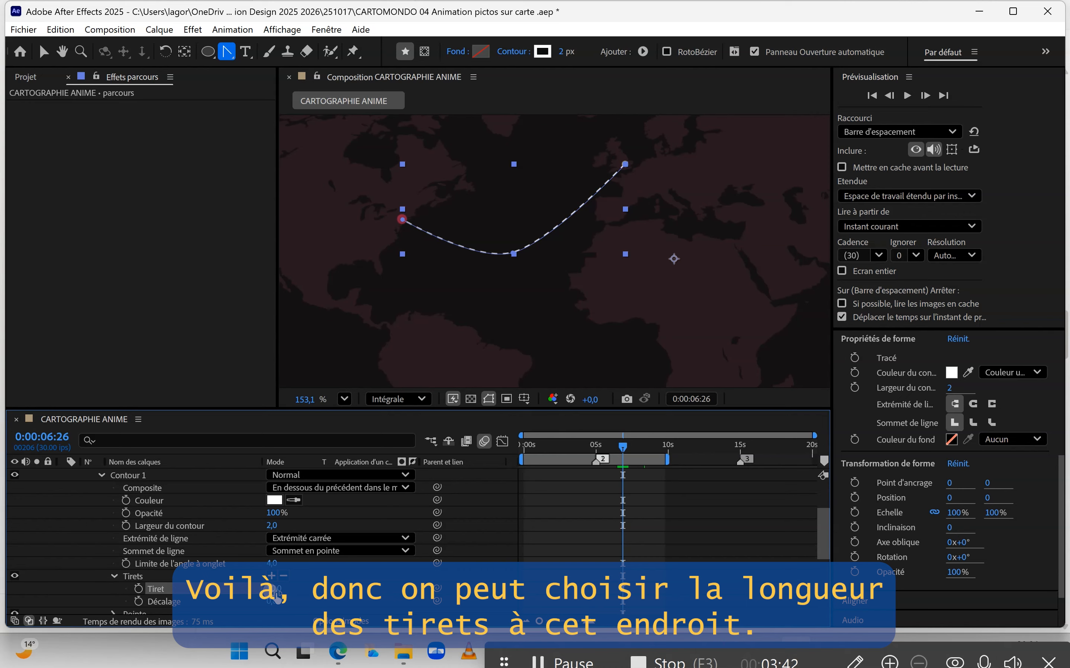
{"action": "left_click_drag", "start_coordinate": [273, 592], "coordinate": [296, 570]}
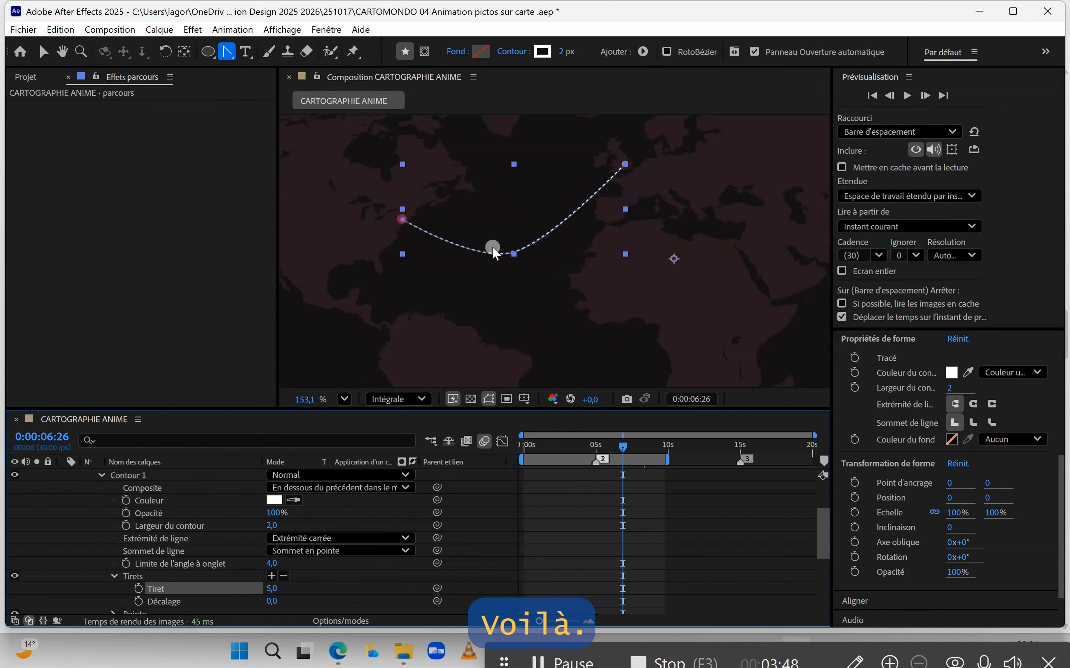
Step: Set the stroke's line cap to Extrémité arrondie (rounded)
{"action": "scroll", "coordinate": [501, 249], "scroll_direction": "up", "scroll_amount": 3}
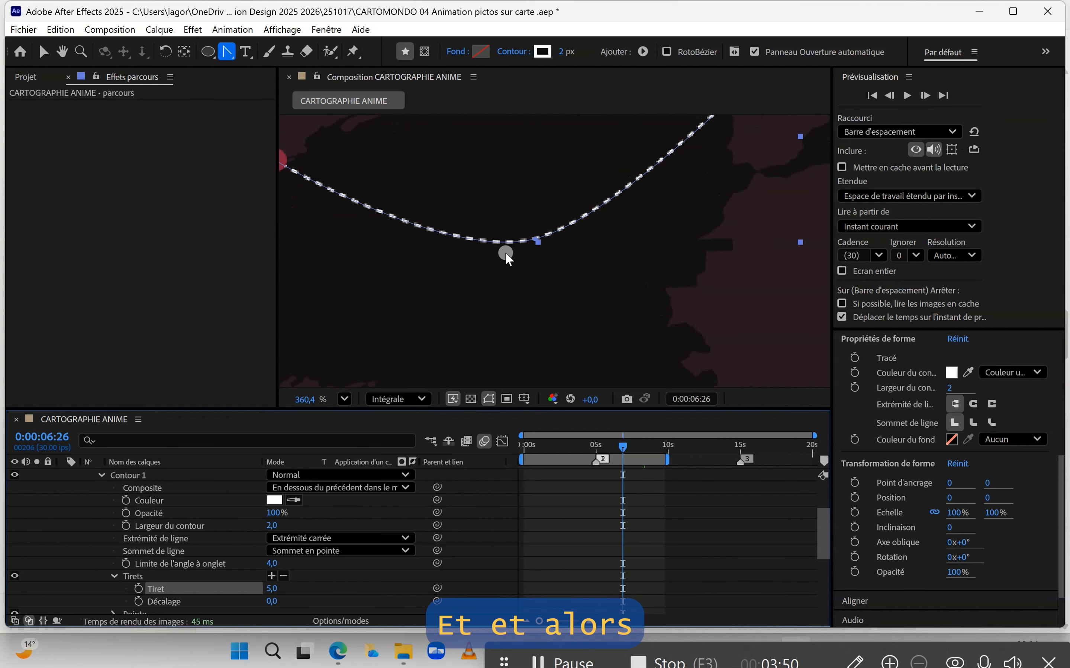
{"action": "scroll", "coordinate": [486, 278], "scroll_direction": "down", "scroll_amount": 4}
{"action": "scroll", "coordinate": [455, 283], "scroll_direction": "down", "scroll_amount": 2}
{"action": "scroll", "coordinate": [445, 238], "scroll_direction": "up", "scroll_amount": 8}
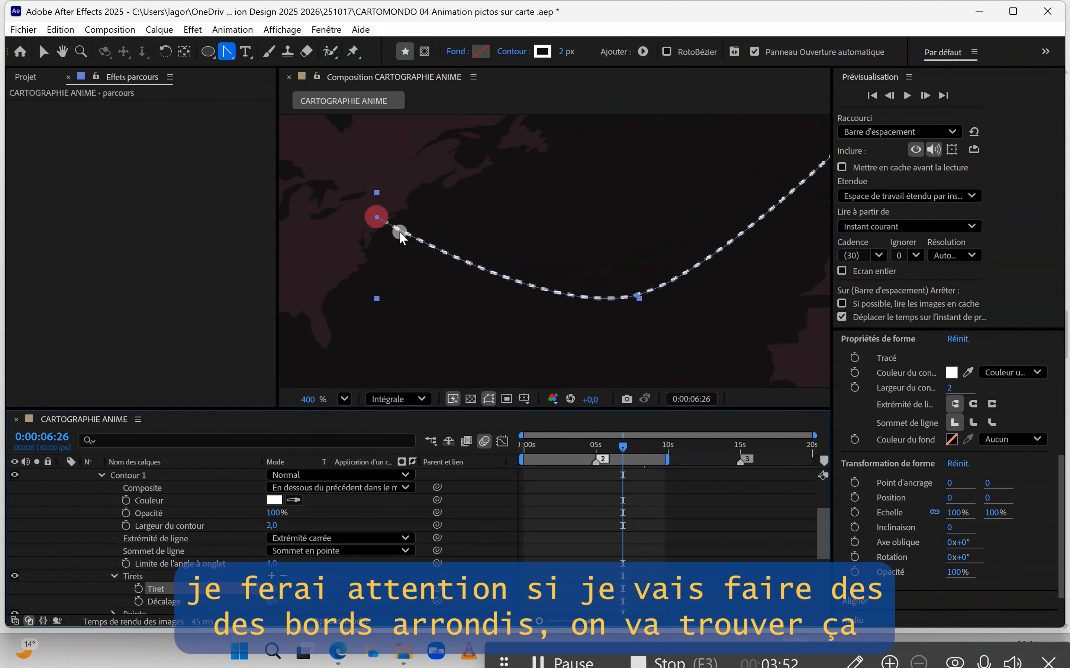
{"action": "scroll", "coordinate": [393, 232], "scroll_direction": "up", "scroll_amount": 3}
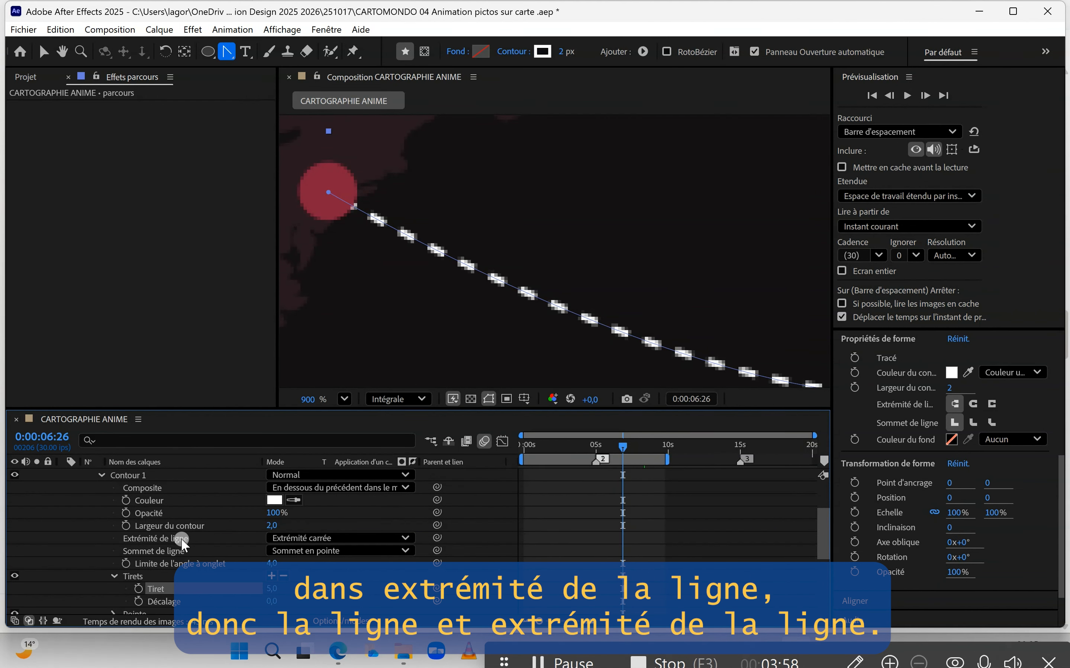
{"action": "left_click", "coordinate": [340, 538]}
{"action": "left_click", "coordinate": [337, 571]}
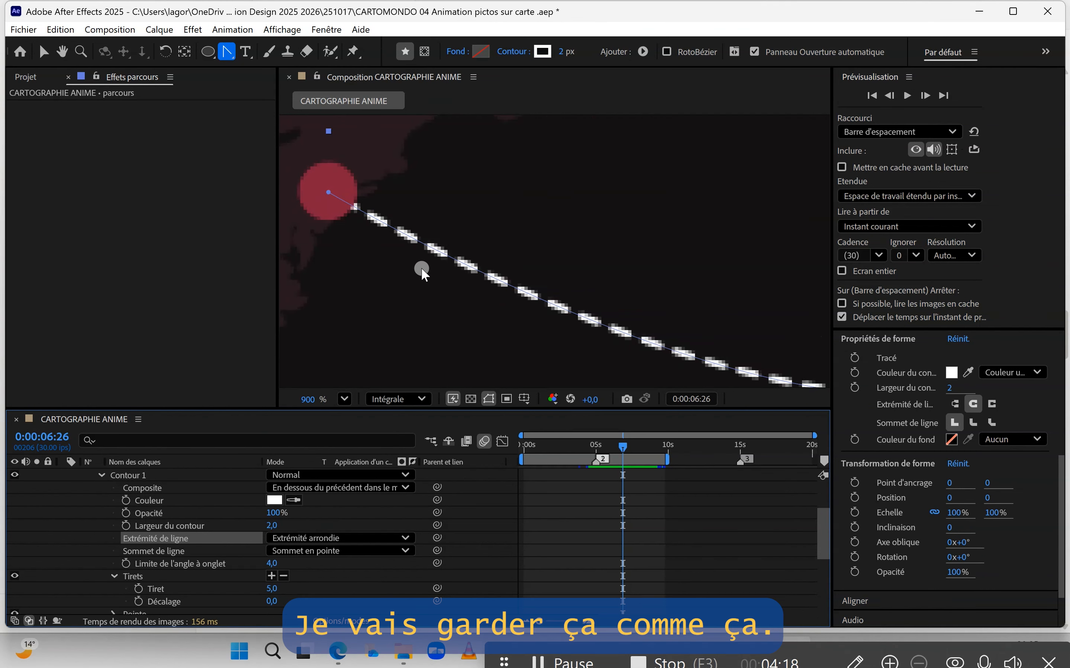
Step: Add a Réduire les tracés (Trim Paths) operator to the route shape and expand its properties
{"action": "scroll", "coordinate": [421, 266], "scroll_direction": "down", "scroll_amount": 3}
{"action": "scroll", "coordinate": [425, 262], "scroll_direction": "down", "scroll_amount": 5}
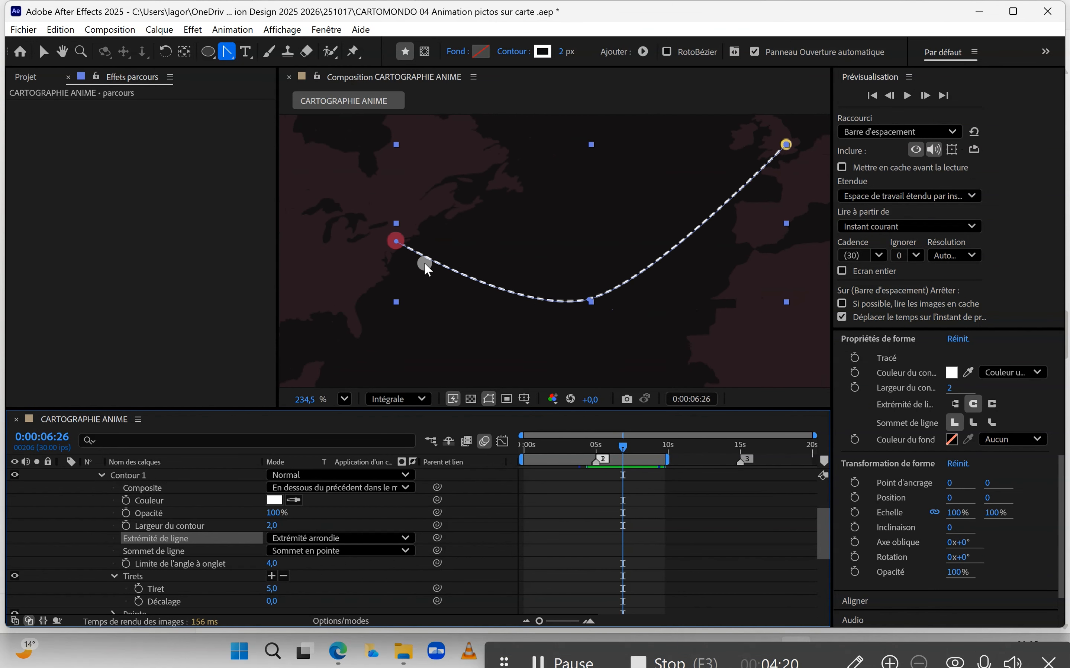
{"action": "scroll", "coordinate": [424, 262], "scroll_direction": "up", "scroll_amount": 2}
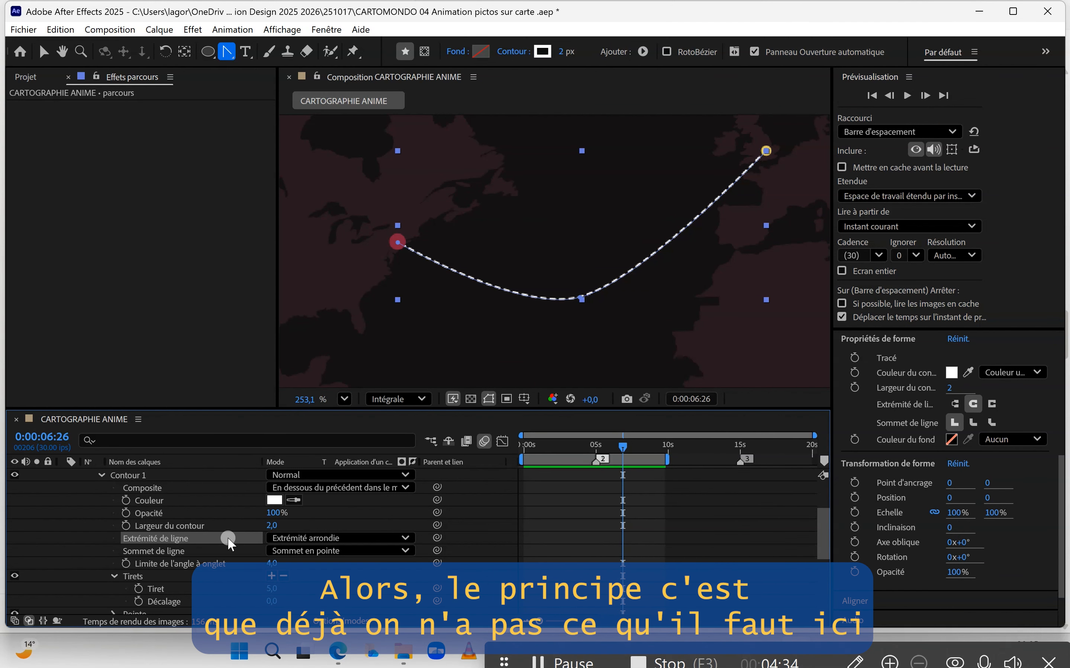
{"action": "scroll", "coordinate": [184, 490], "scroll_direction": "up", "scroll_amount": 1}
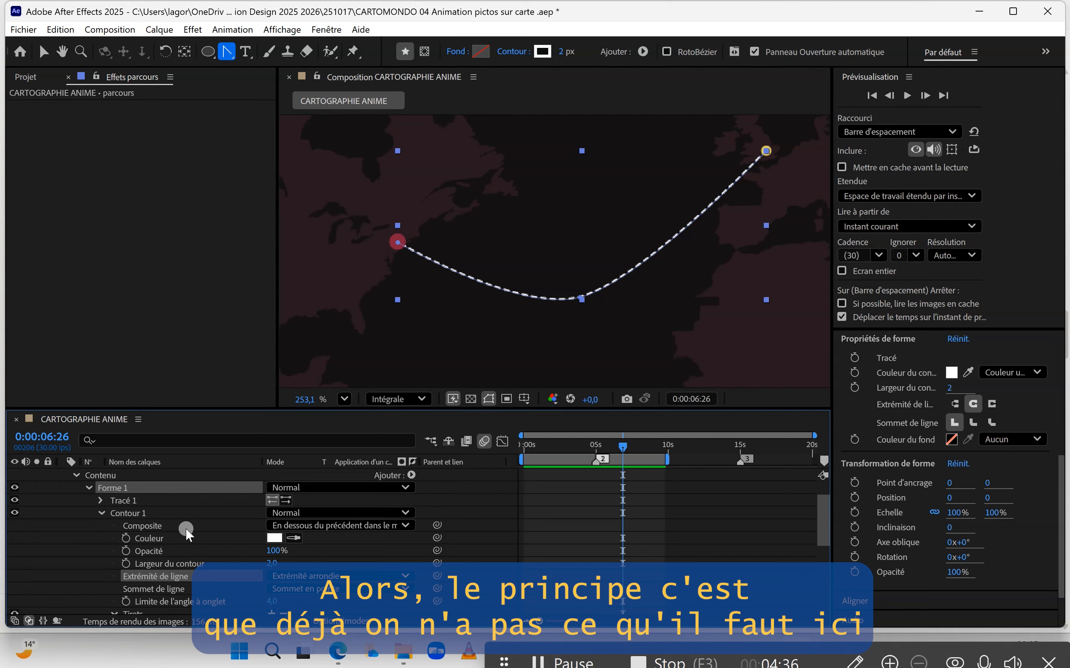
{"action": "scroll", "coordinate": [186, 526], "scroll_direction": "down", "scroll_amount": 1}
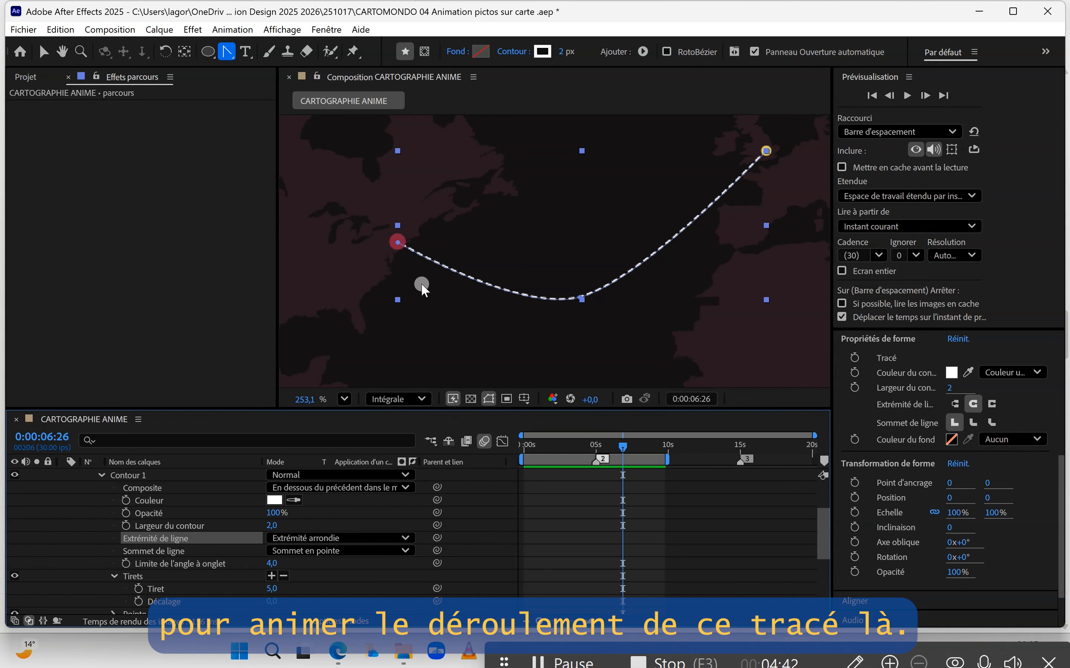
{"action": "scroll", "coordinate": [345, 540], "scroll_direction": "up", "scroll_amount": 3}
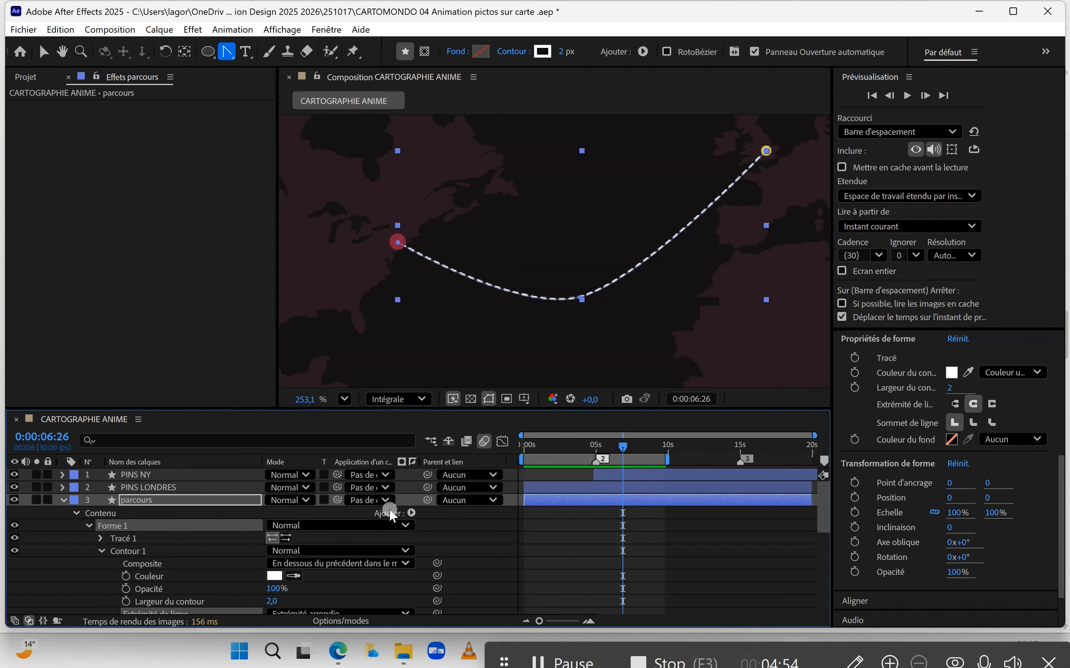
{"action": "left_click", "coordinate": [411, 512]}
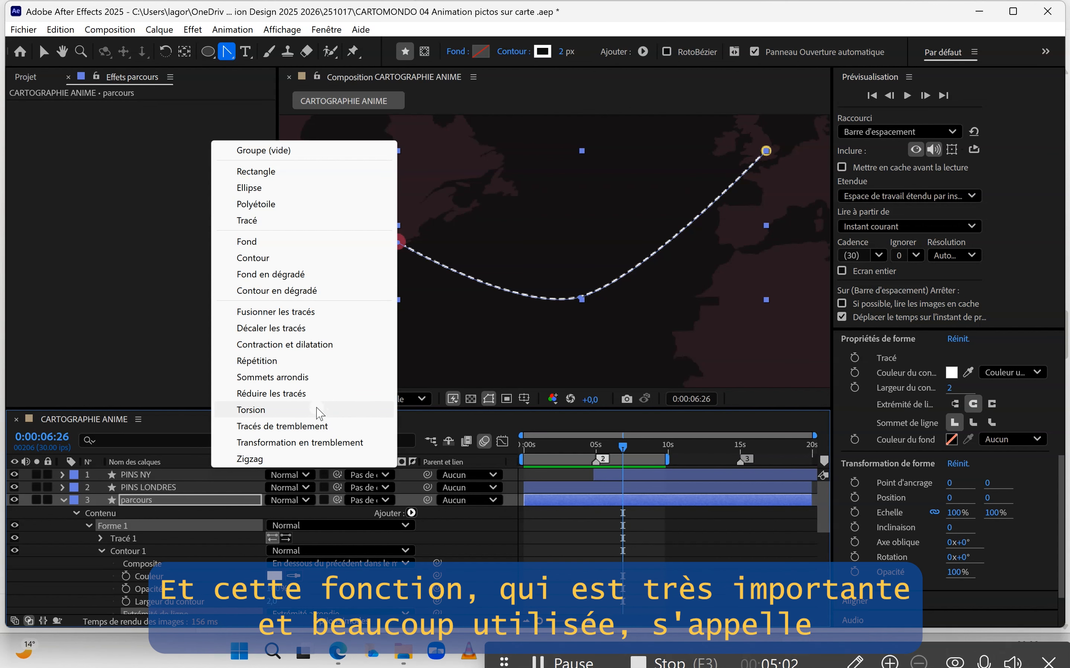
{"action": "left_click", "coordinate": [286, 395]}
{"action": "scroll", "coordinate": [171, 524], "scroll_direction": "down", "scroll_amount": 3}
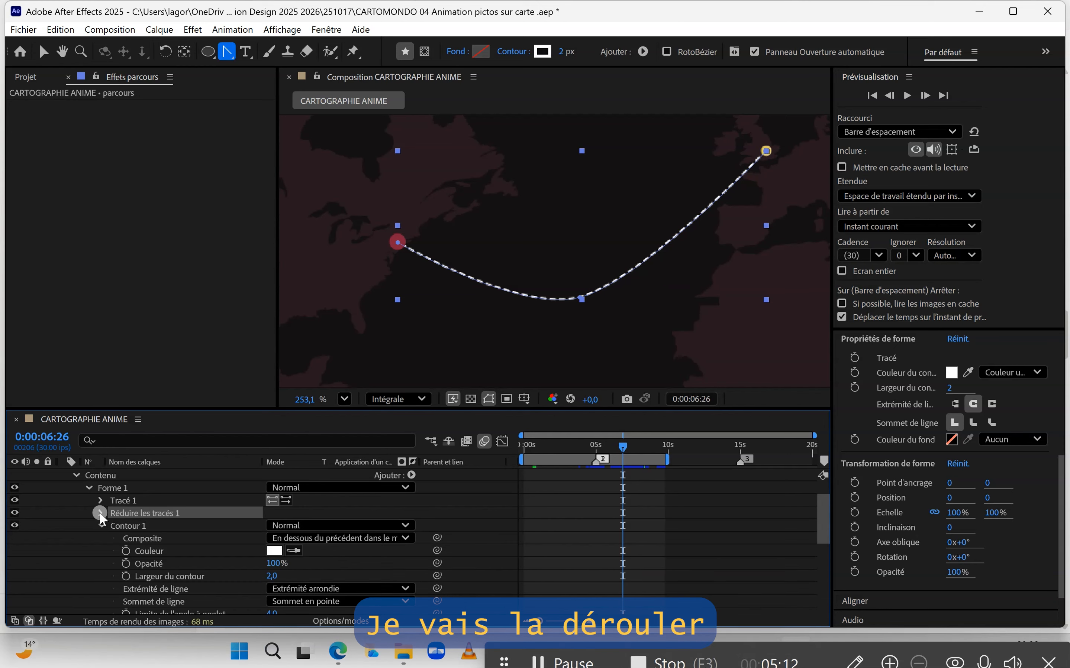
{"action": "left_click", "coordinate": [99, 512]}
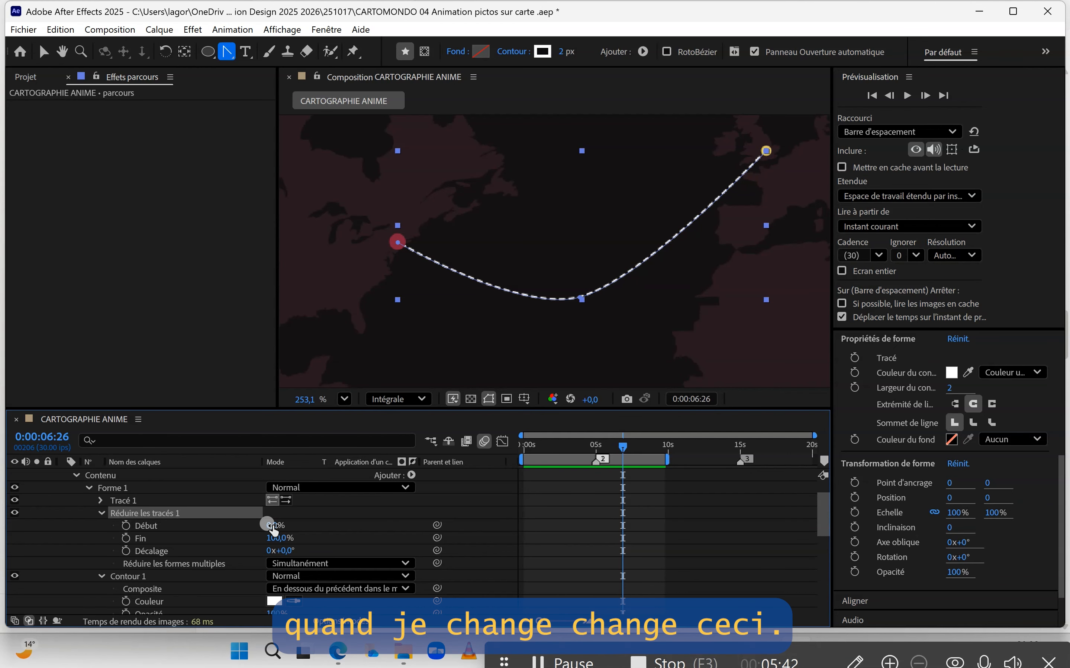
{"action": "mouse_move", "coordinate": [271, 528]}
{"action": "left_mouse_down"}
{"action": "mouse_move", "coordinate": [371, 524]}
{"action": "mouse_move", "coordinate": [274, 524]}
{"action": "left_mouse_up"}
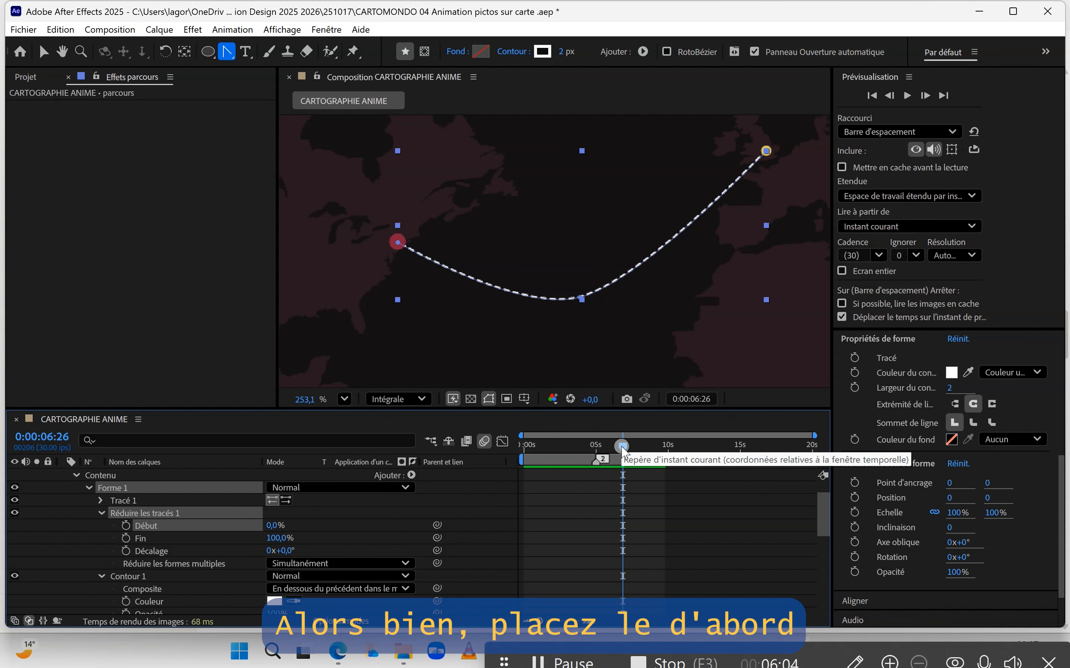
Step: Keyframe the trim's Fin value from 0% at 0:00:00:14 to 100% at 0:00:05:02
{"action": "left_click_drag", "start_coordinate": [622, 449], "coordinate": [528, 452]}
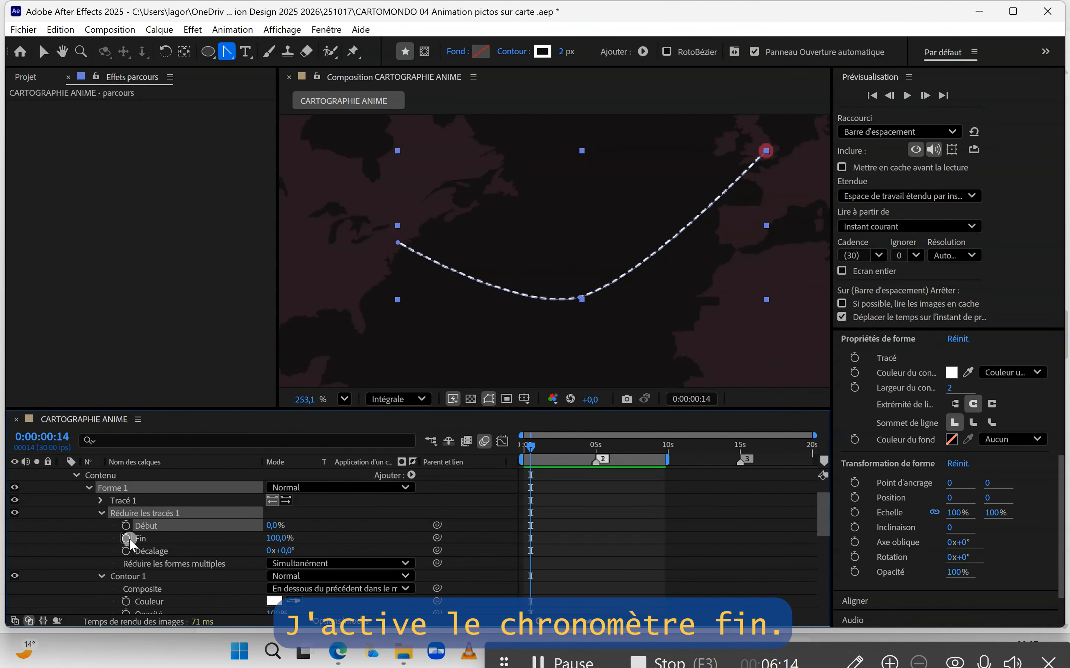
{"action": "left_click", "coordinate": [126, 538]}
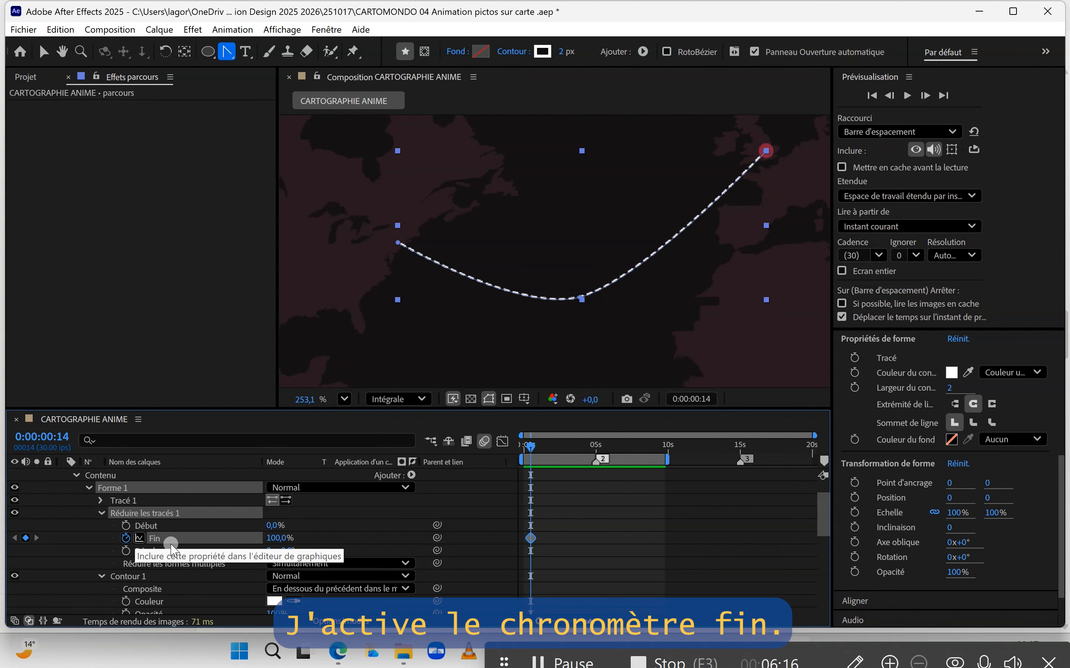
{"action": "mouse_move", "coordinate": [286, 542]}
{"action": "left_mouse_down"}
{"action": "mouse_move", "coordinate": [201, 549]}
{"action": "mouse_move", "coordinate": [268, 547]}
{"action": "left_mouse_up"}
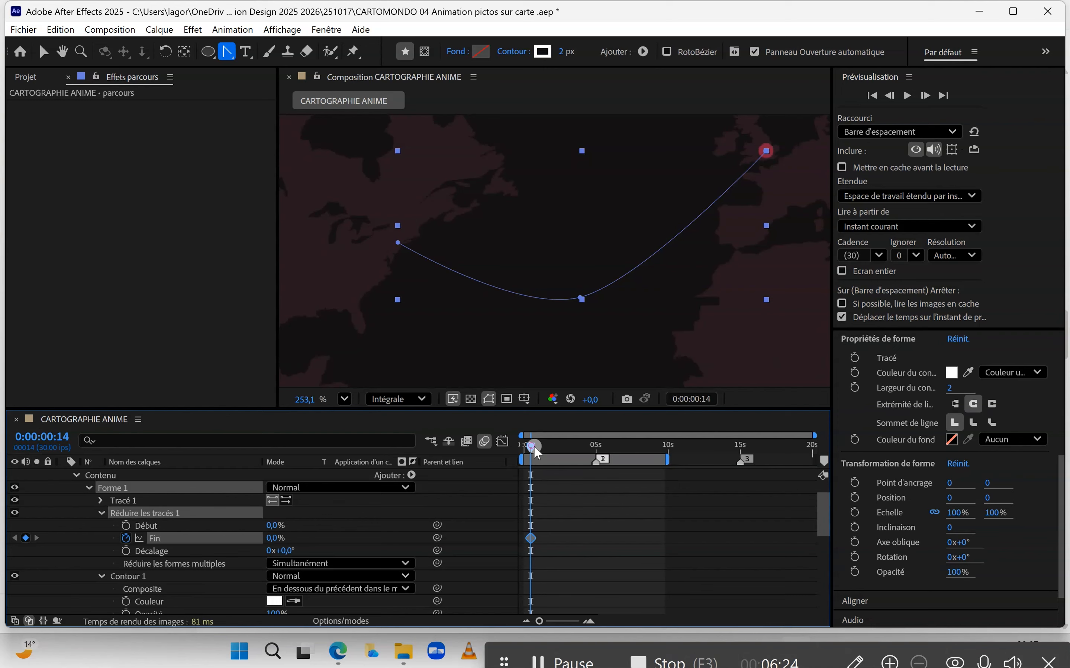
{"action": "mouse_move", "coordinate": [533, 447]}
{"action": "left_mouse_down"}
{"action": "mouse_move", "coordinate": [599, 449]}
{"action": "mouse_move", "coordinate": [593, 487]}
{"action": "left_mouse_up"}
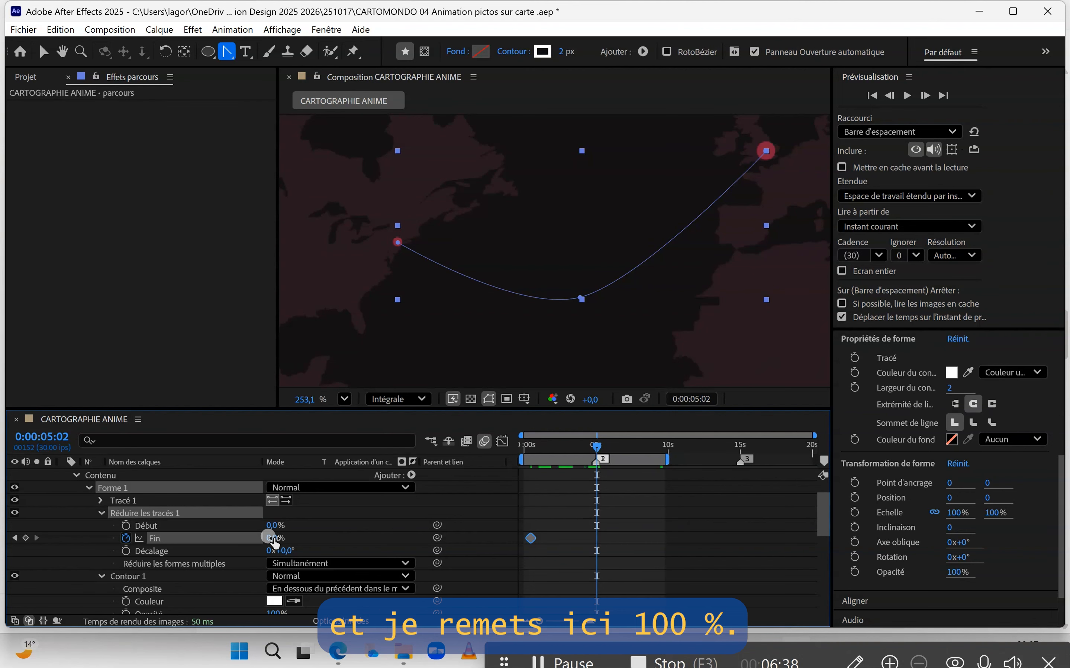
{"action": "left_click_drag", "start_coordinate": [274, 538], "coordinate": [397, 538]}
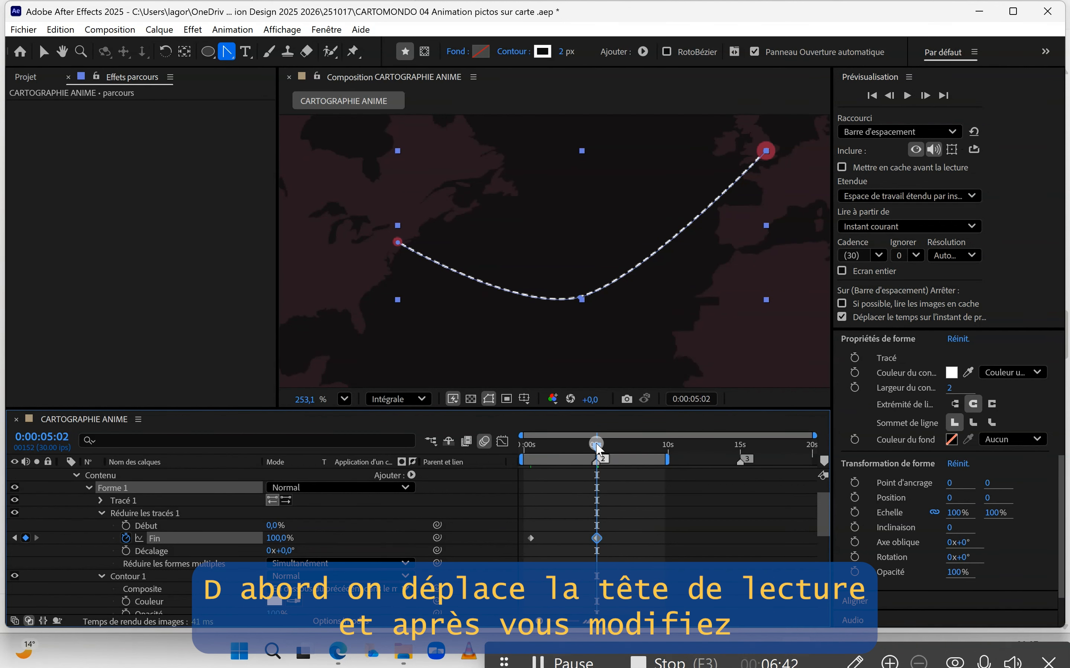
Step: Preview the route drawing animation from the start of the composition
{"action": "mouse_move", "coordinate": [570, 449]}
{"action": "left_mouse_down"}
{"action": "mouse_move", "coordinate": [605, 453]}
{"action": "mouse_move", "coordinate": [511, 458]}
{"action": "left_mouse_up"}
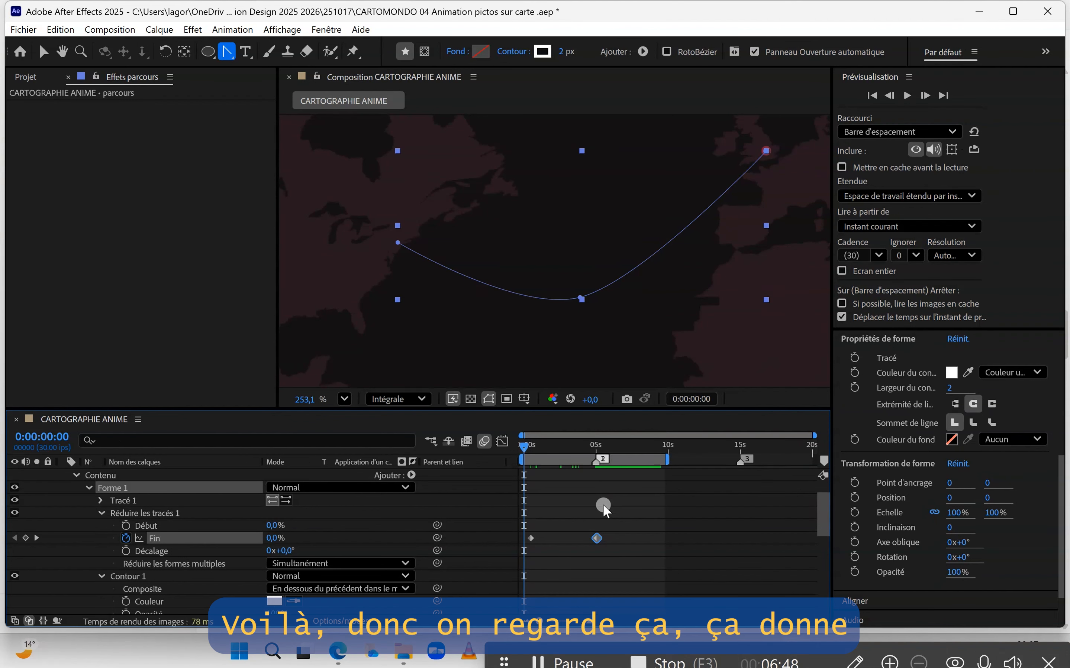
{"action": "key", "text": "space"}
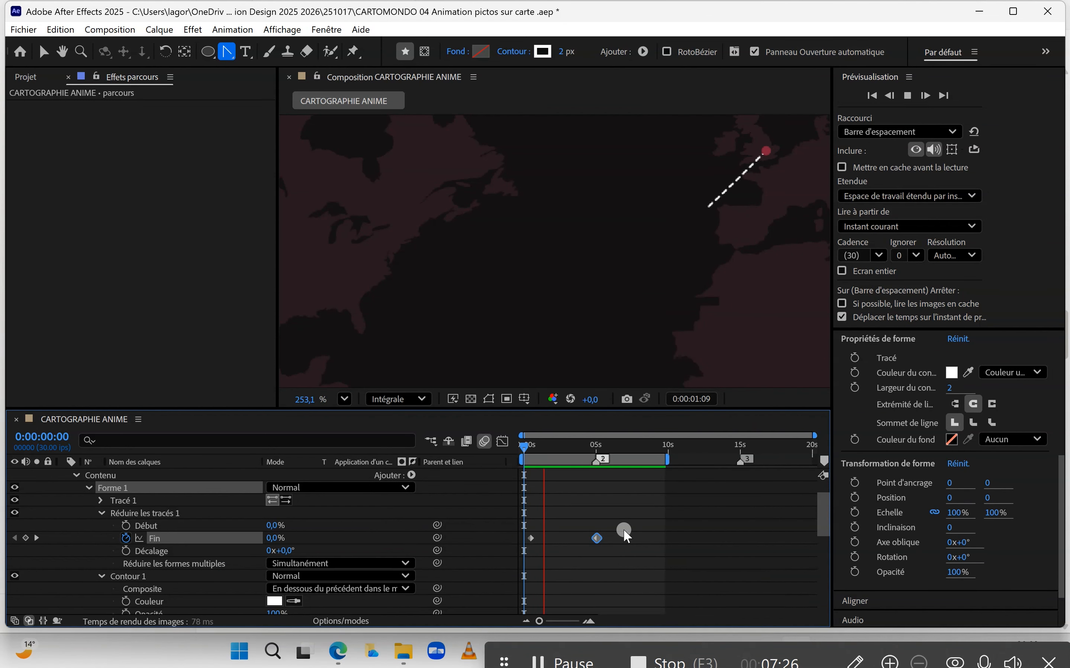
{"action": "key", "text": "space"}
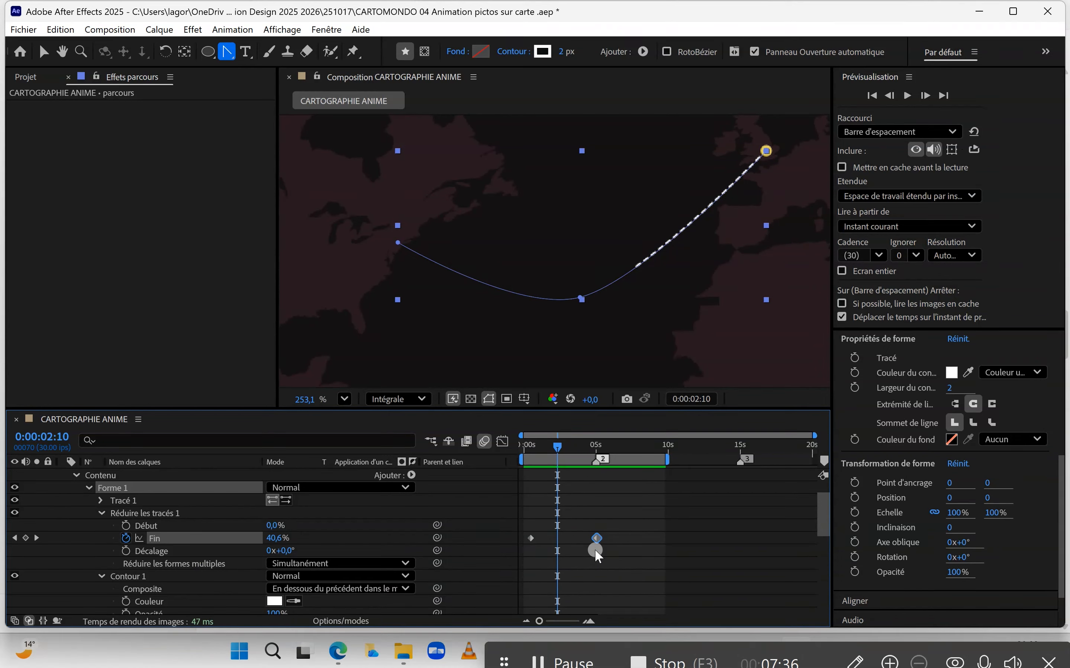
Step: Select both Fin keyframes and apply Easy Ease (Lissage de vitesse) to them
{"action": "left_click_drag", "start_coordinate": [616, 538], "coordinate": [517, 537]}
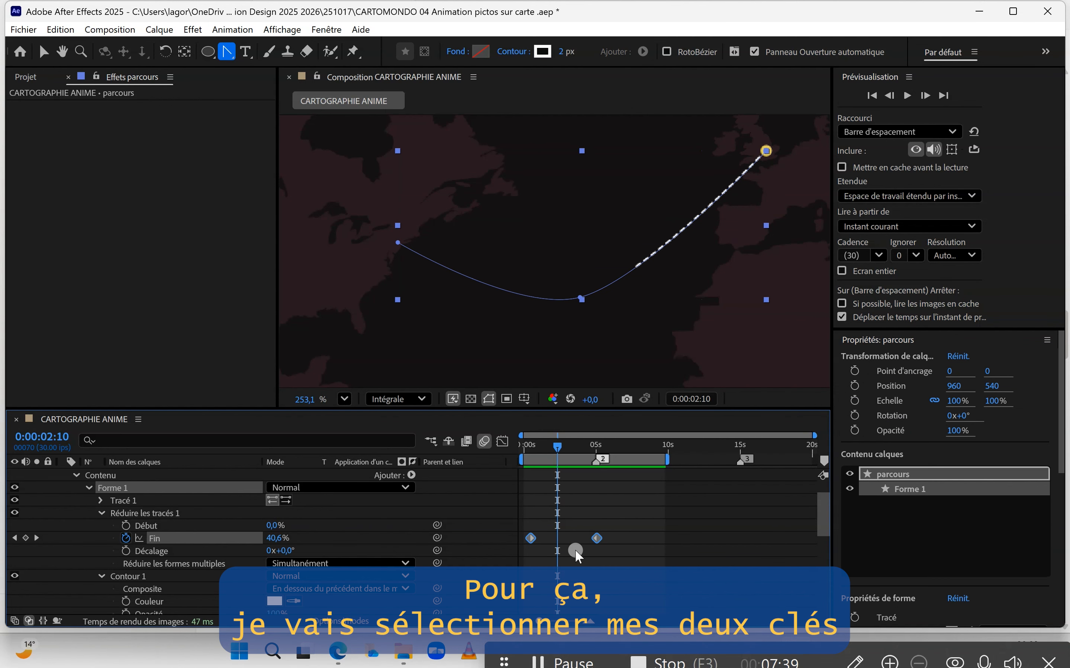
{"action": "left_click", "coordinate": [596, 538]}
{"action": "right_click", "coordinate": [596, 538]}
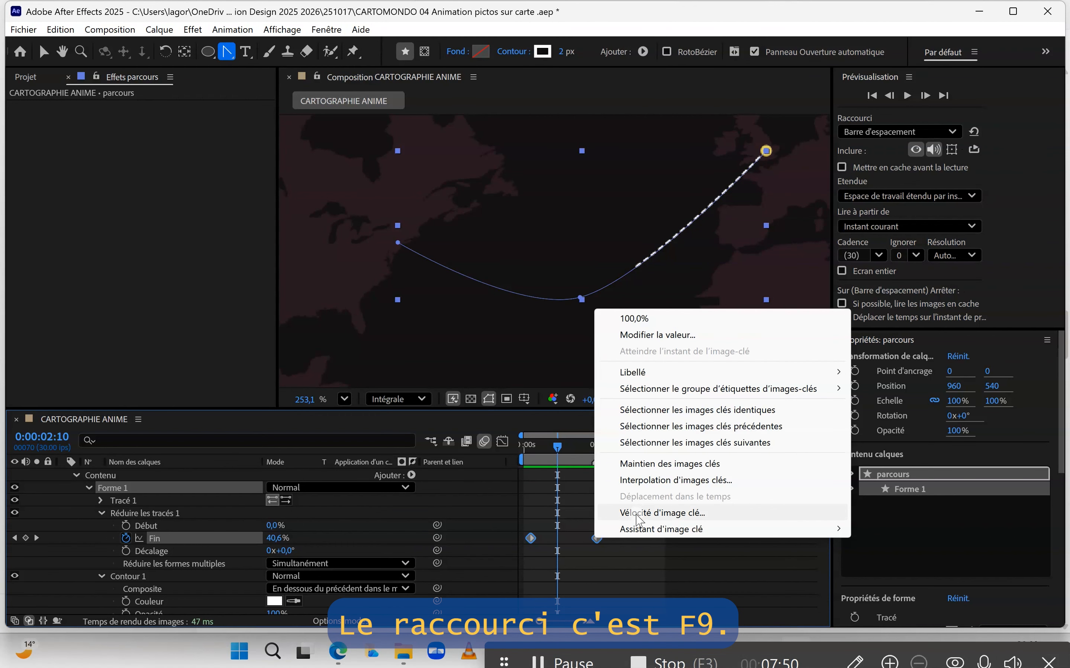
{"action": "mouse_move", "coordinate": [639, 531]}
{"action": "left_click", "coordinate": [441, 463]}
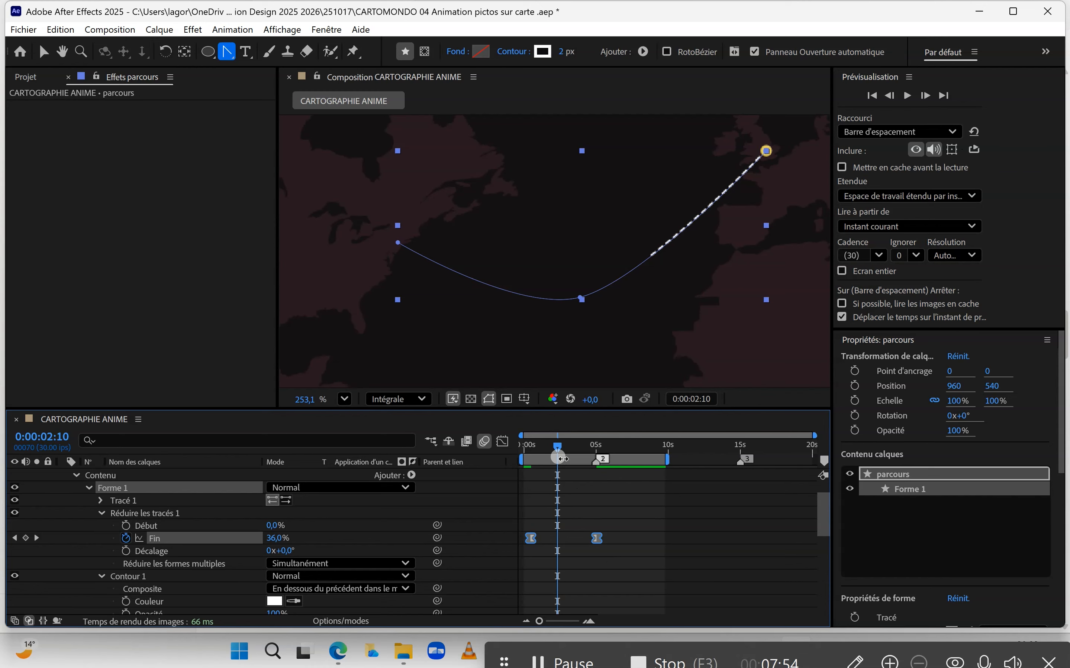
Step: Open the speed graph for the Fin property and lengthen the last keyframe's influence handle so the line slows down longer
{"action": "left_click_drag", "start_coordinate": [567, 409], "coordinate": [571, 369]}
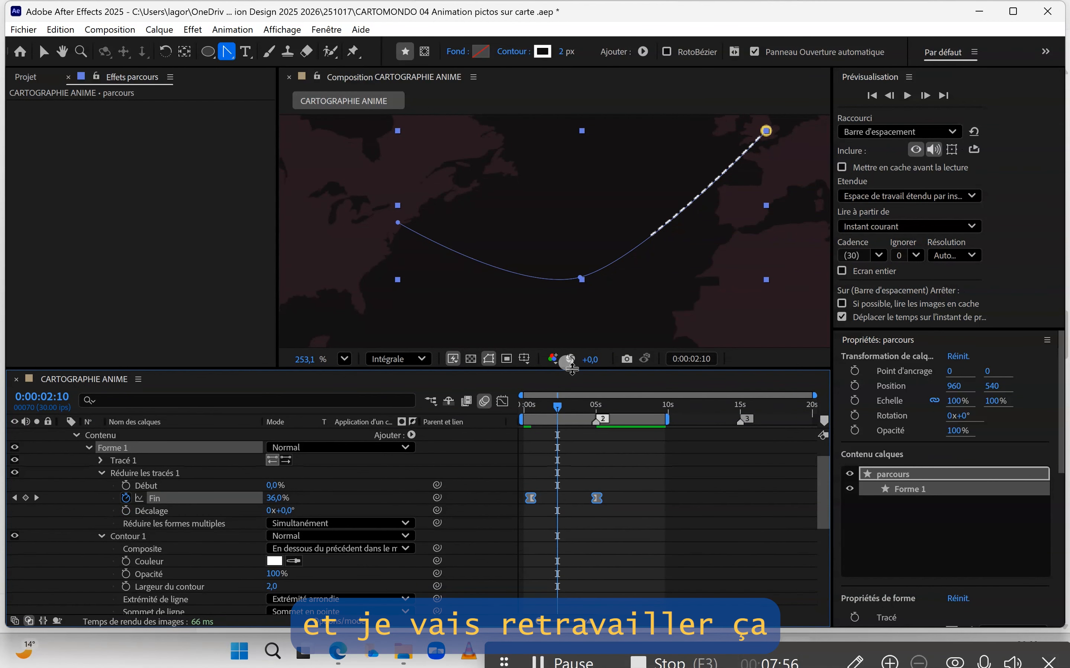
{"action": "left_click", "coordinate": [502, 402]}
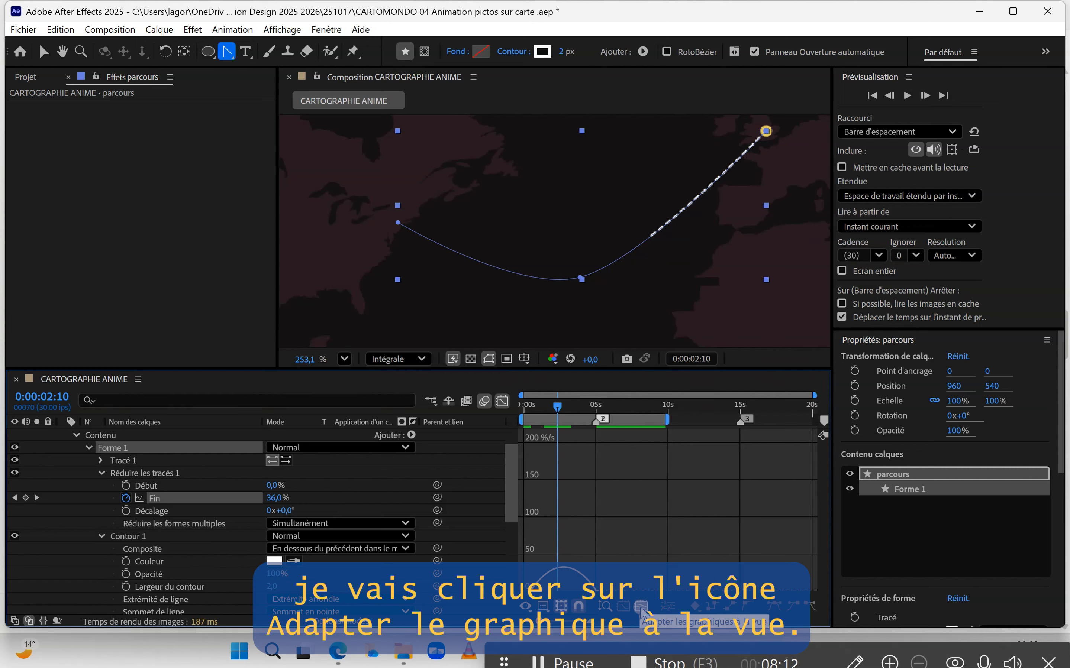
{"action": "left_click", "coordinate": [641, 610]}
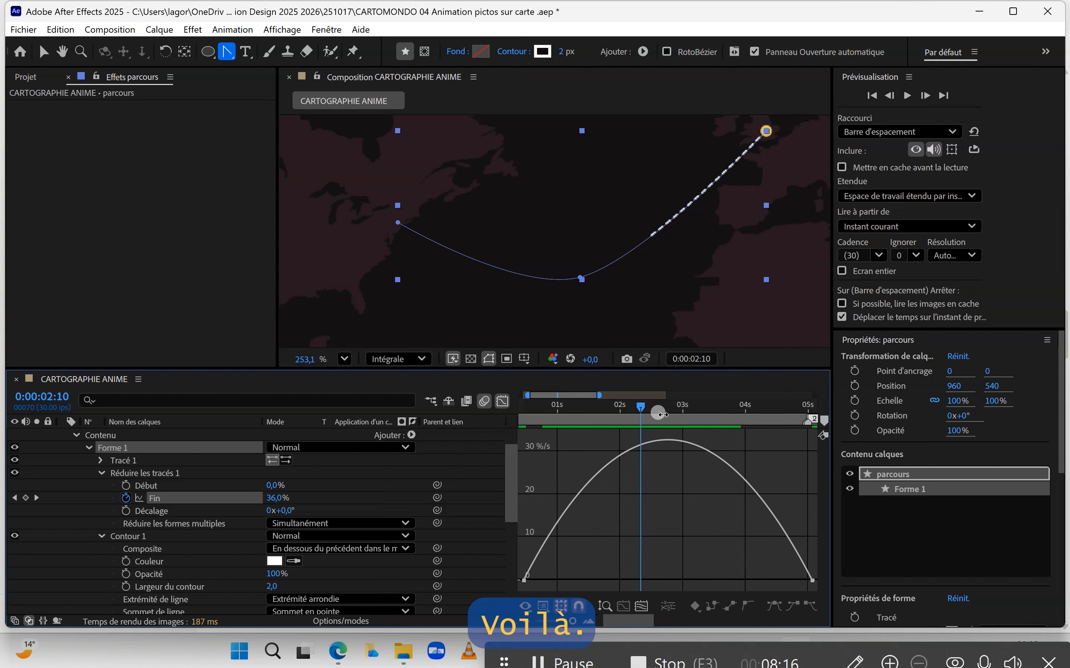
{"action": "mouse_move", "coordinate": [642, 406]}
{"action": "left_mouse_down"}
{"action": "mouse_move", "coordinate": [516, 433]}
{"action": "mouse_move", "coordinate": [771, 425]}
{"action": "mouse_move", "coordinate": [644, 446]}
{"action": "mouse_move", "coordinate": [820, 440]}
{"action": "mouse_move", "coordinate": [721, 465]}
{"action": "mouse_move", "coordinate": [735, 468]}
{"action": "left_mouse_up"}
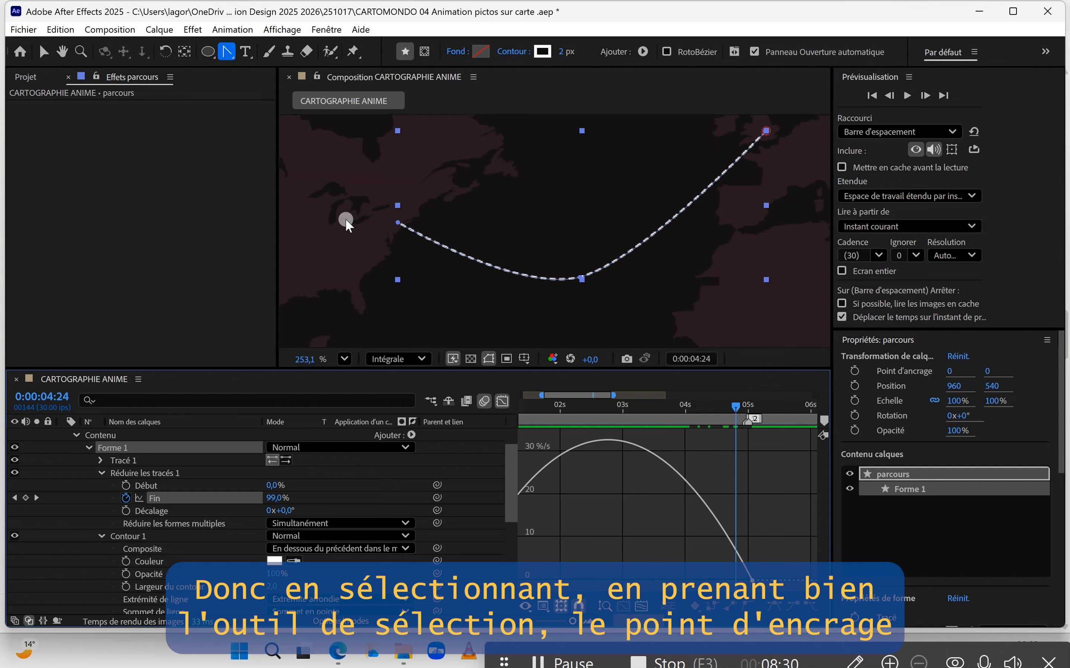
{"action": "left_click", "coordinate": [43, 52]}
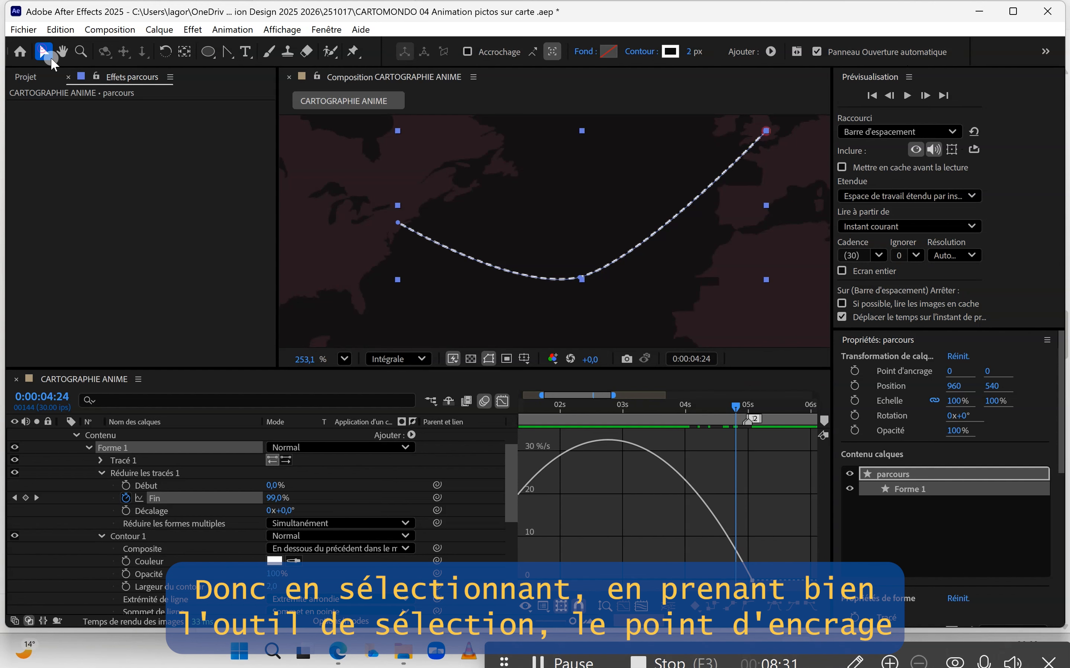
{"action": "left_click", "coordinate": [751, 580]}
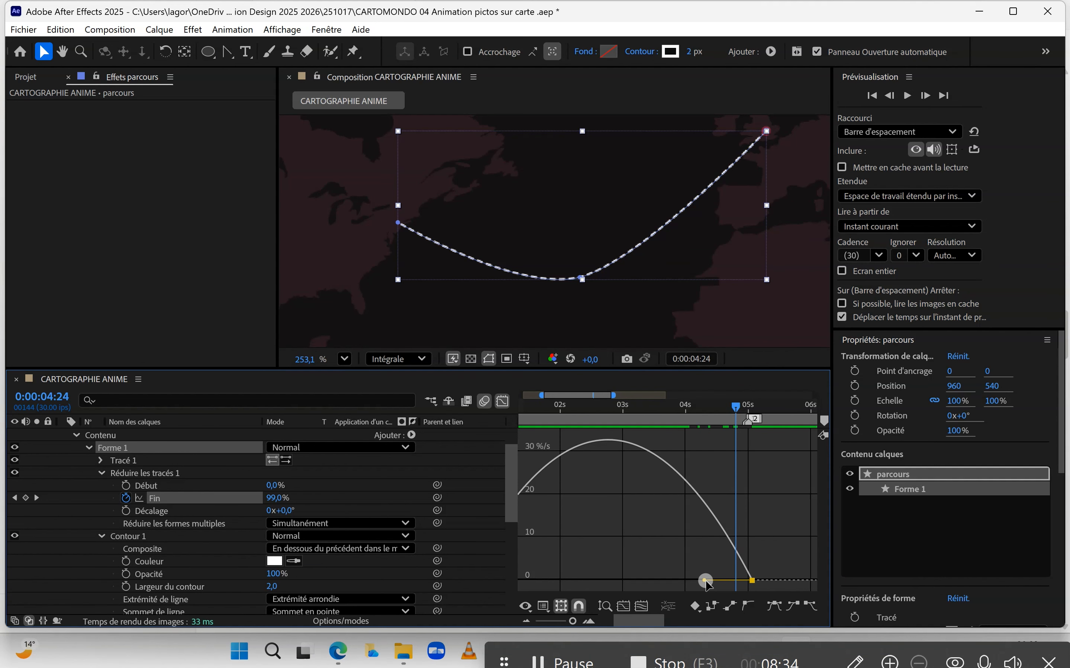
{"action": "left_click_drag", "start_coordinate": [705, 581], "coordinate": [652, 577]}
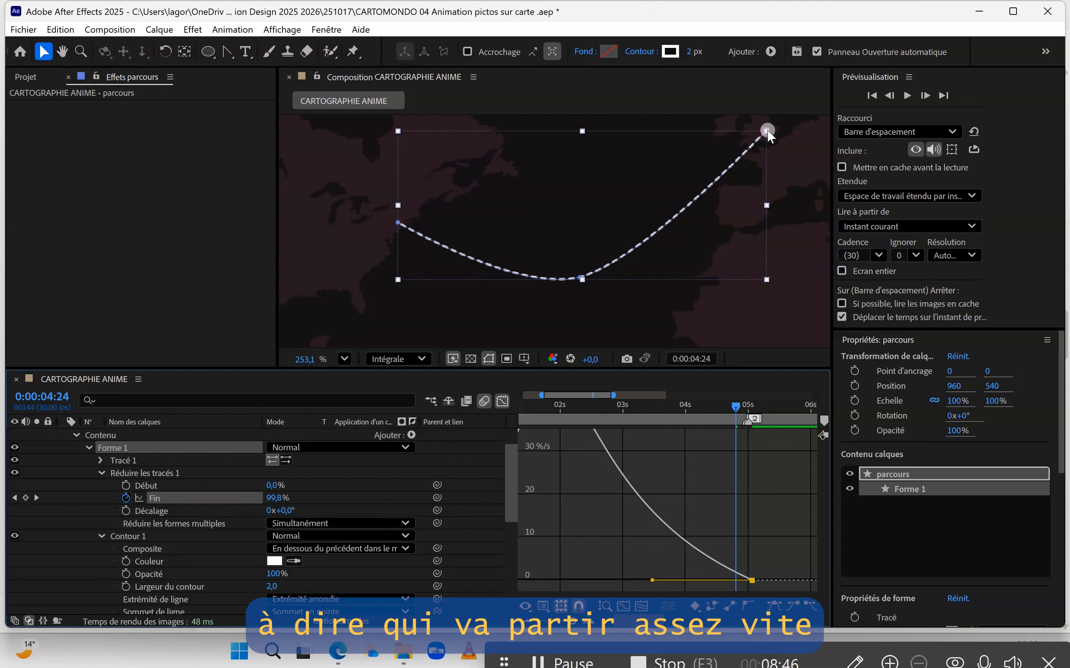
{"action": "left_click_drag", "start_coordinate": [652, 580], "coordinate": [661, 578]}
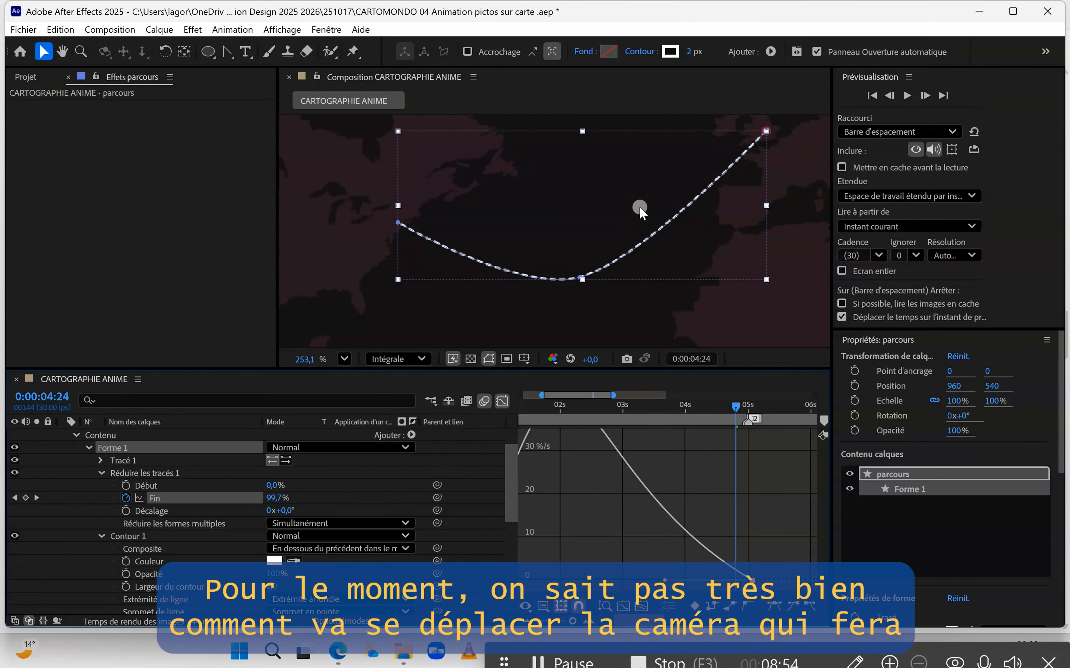
Step: Return from the graph editor to the regular layer timeline with the playhead at the start
{"action": "scroll", "coordinate": [602, 225], "scroll_direction": "down", "scroll_amount": 5}
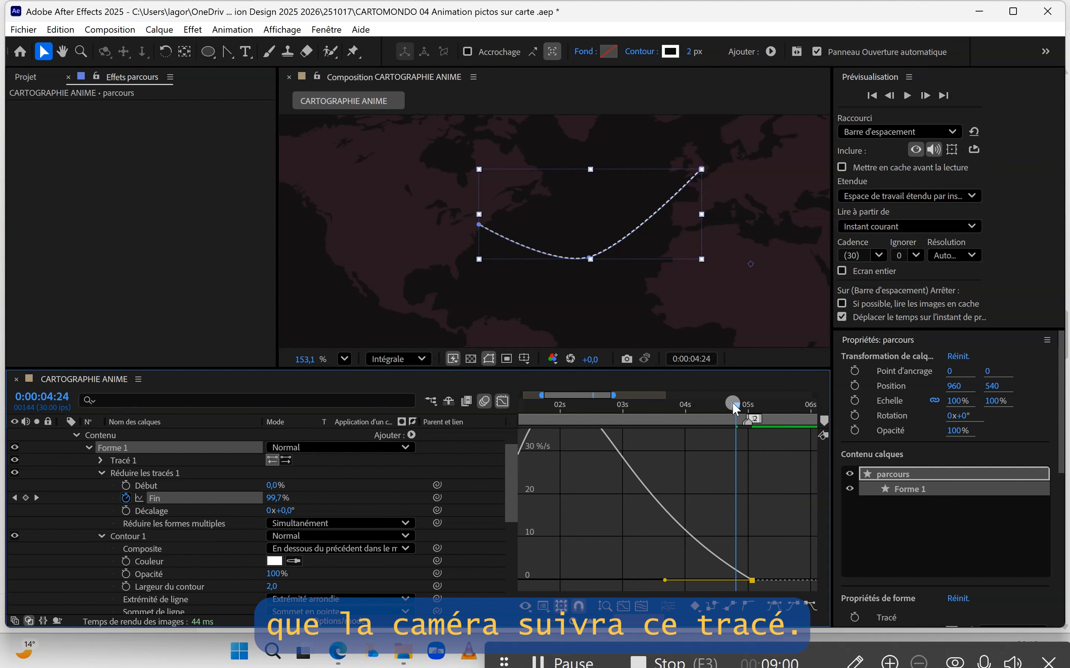
{"action": "left_click_drag", "start_coordinate": [732, 404], "coordinate": [489, 406]}
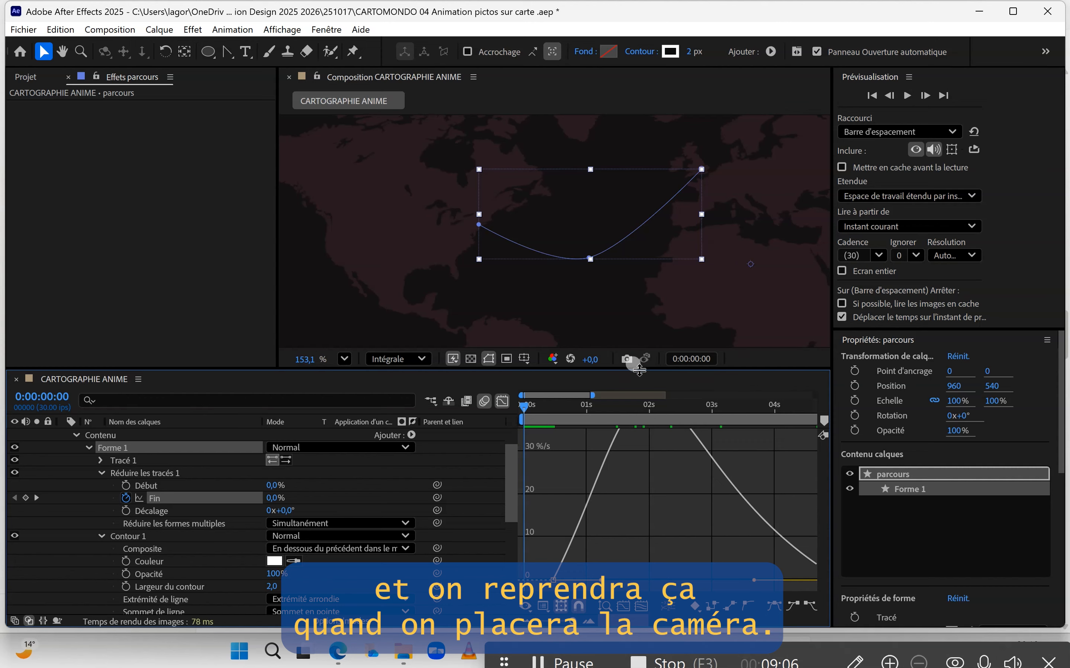
{"action": "left_click_drag", "start_coordinate": [639, 364], "coordinate": [627, 340]}
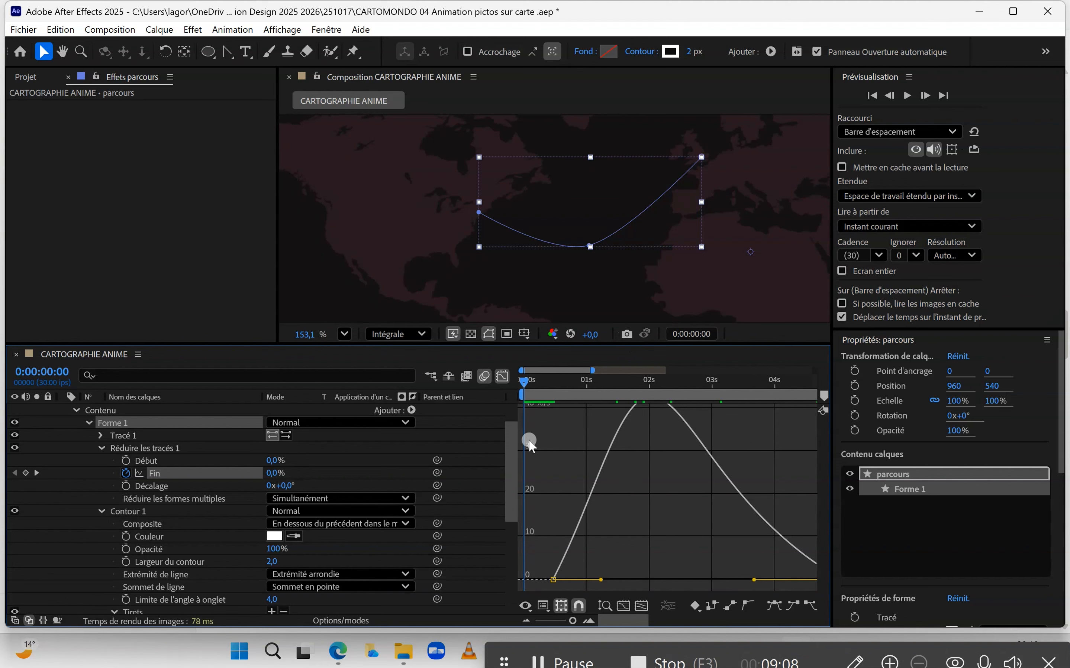
{"action": "left_click", "coordinate": [503, 376]}
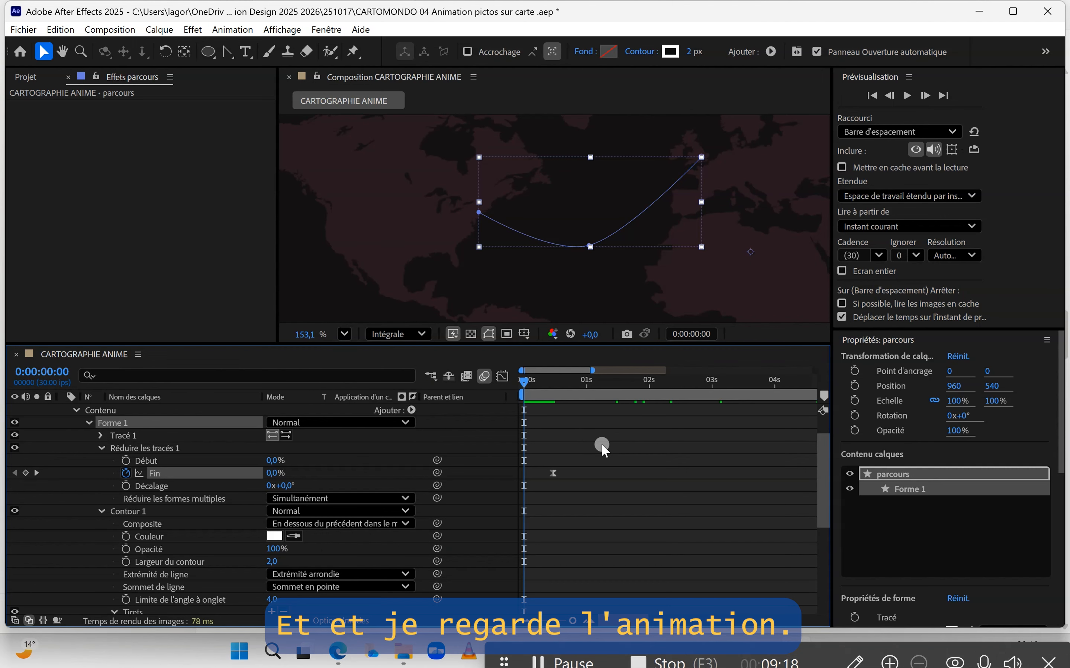
Step: Preview the eased route drawing animation from the start of the composition
{"action": "key", "text": "space"}
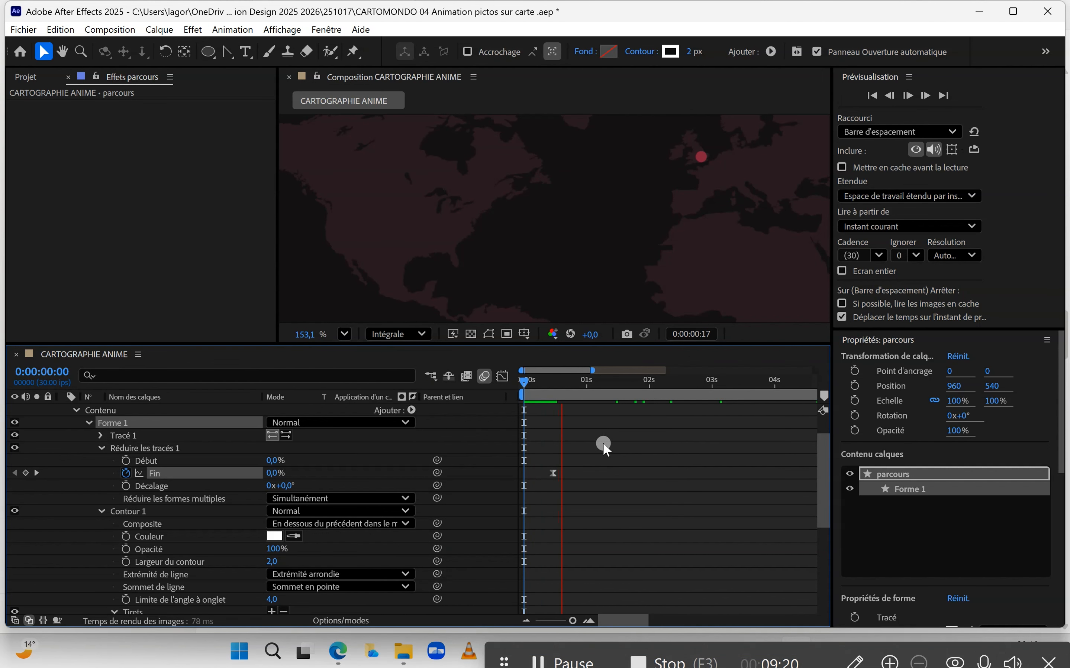
{"action": "key", "text": "space"}
{"action": "left_click_drag", "start_coordinate": [563, 379], "coordinate": [496, 378]}
{"action": "left_click", "coordinate": [612, 486]}
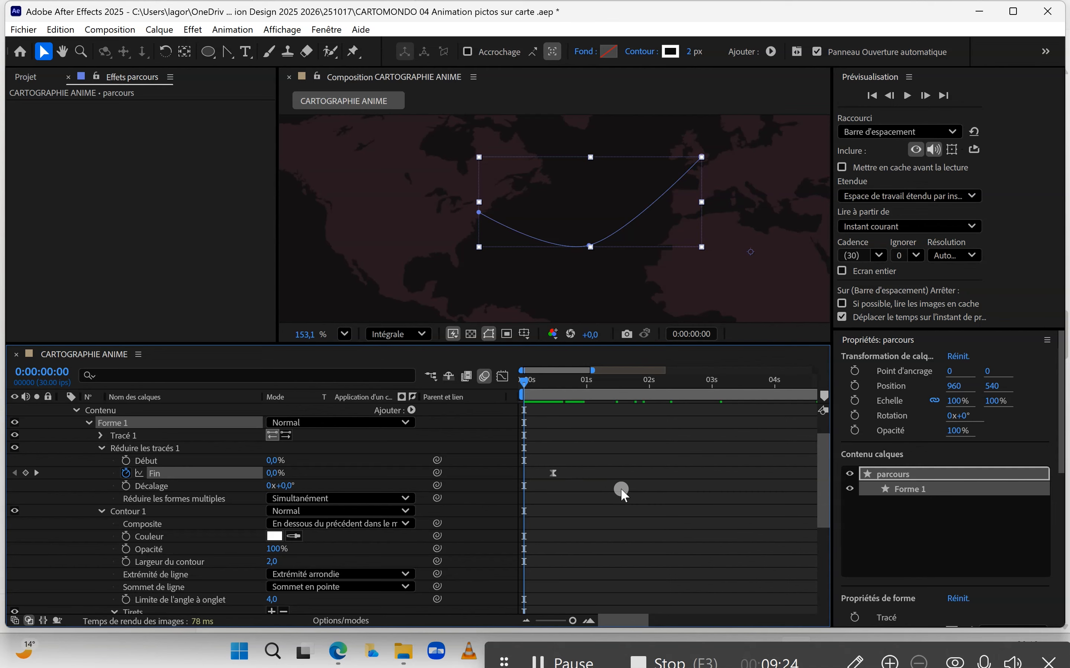
{"action": "key", "text": "space"}
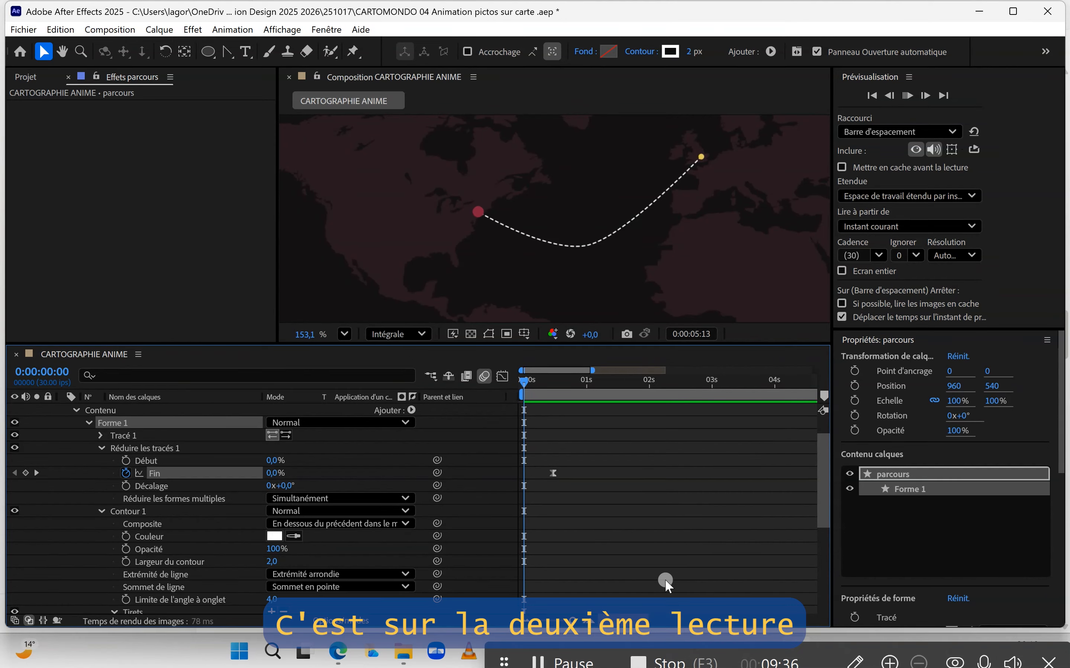
{"action": "left_click_drag", "start_coordinate": [573, 622], "coordinate": [555, 622]}
{"action": "key", "text": "space"}
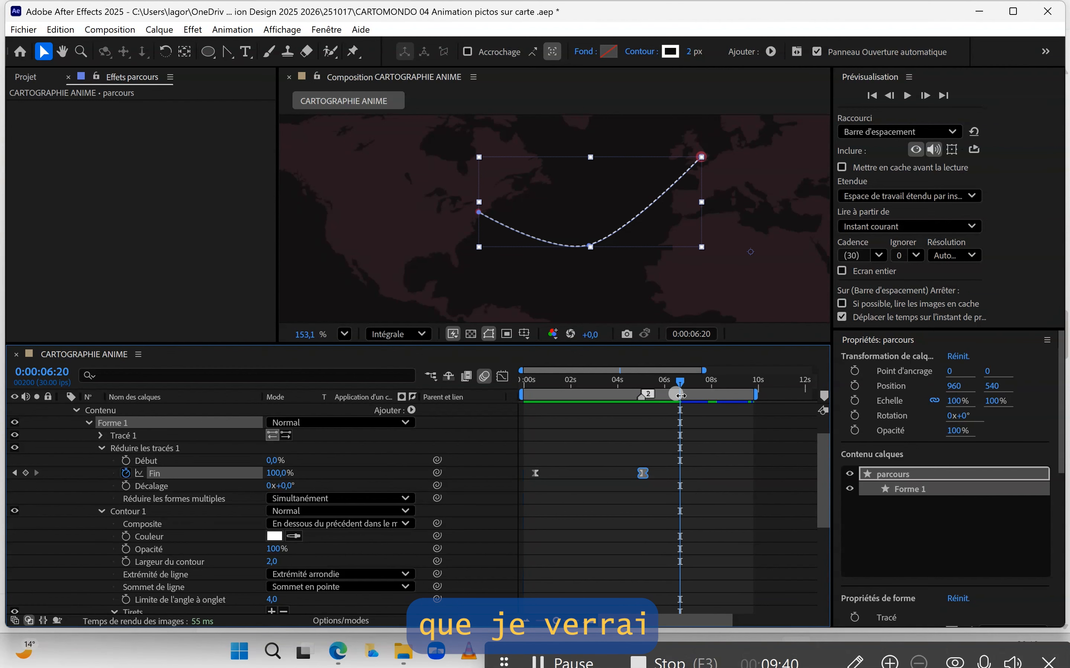
{"action": "left_click_drag", "start_coordinate": [681, 396], "coordinate": [511, 403]}
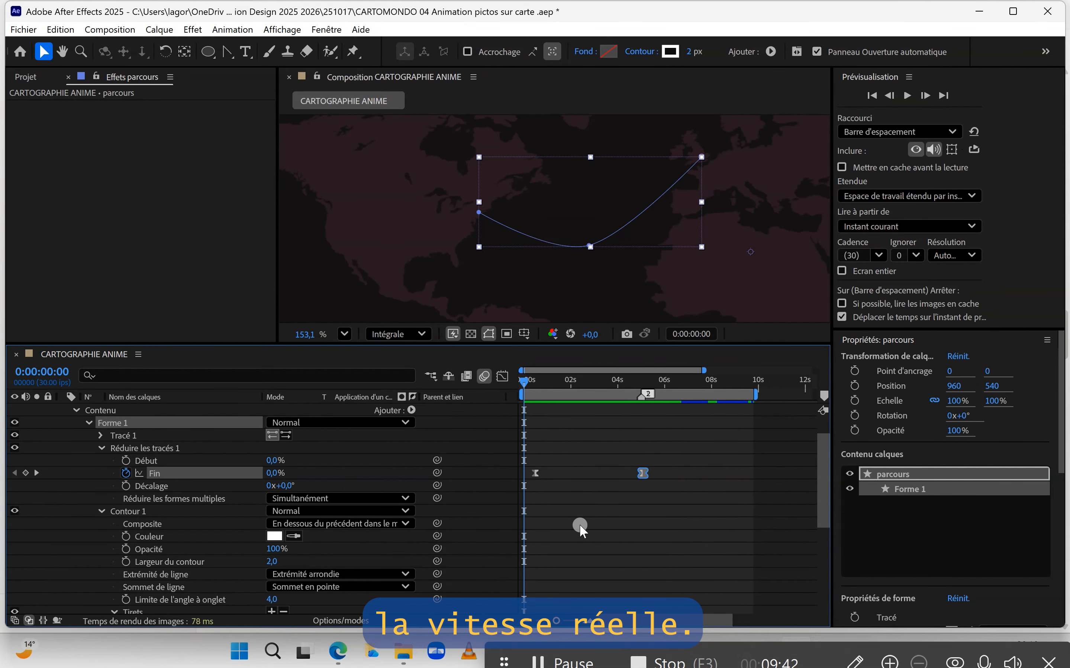
{"action": "key", "text": "space"}
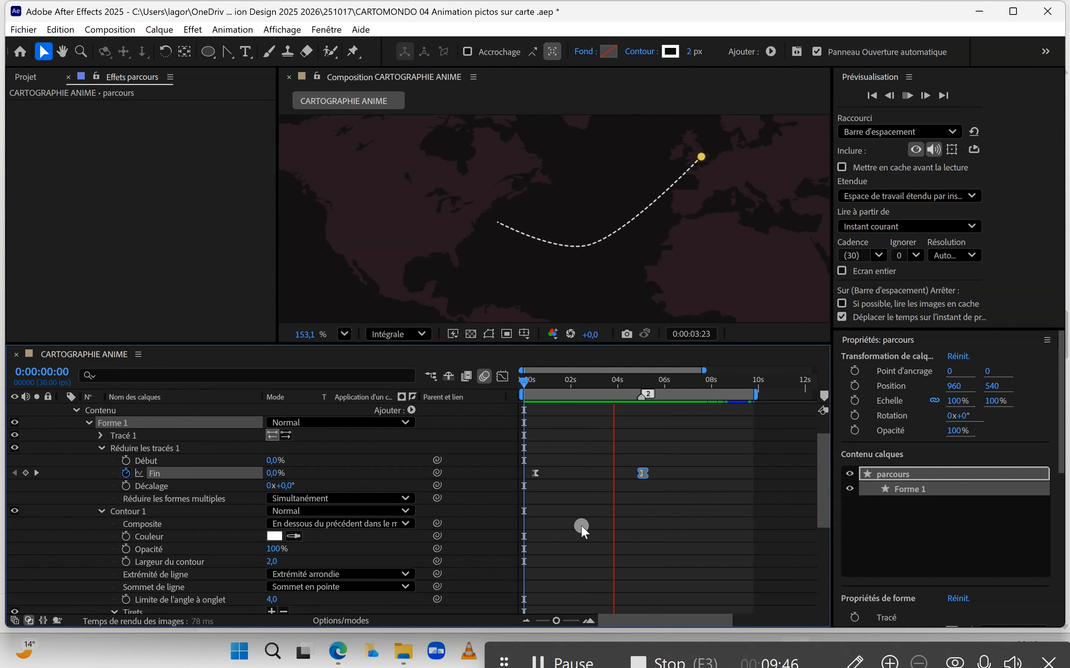
{"action": "key", "text": "space"}
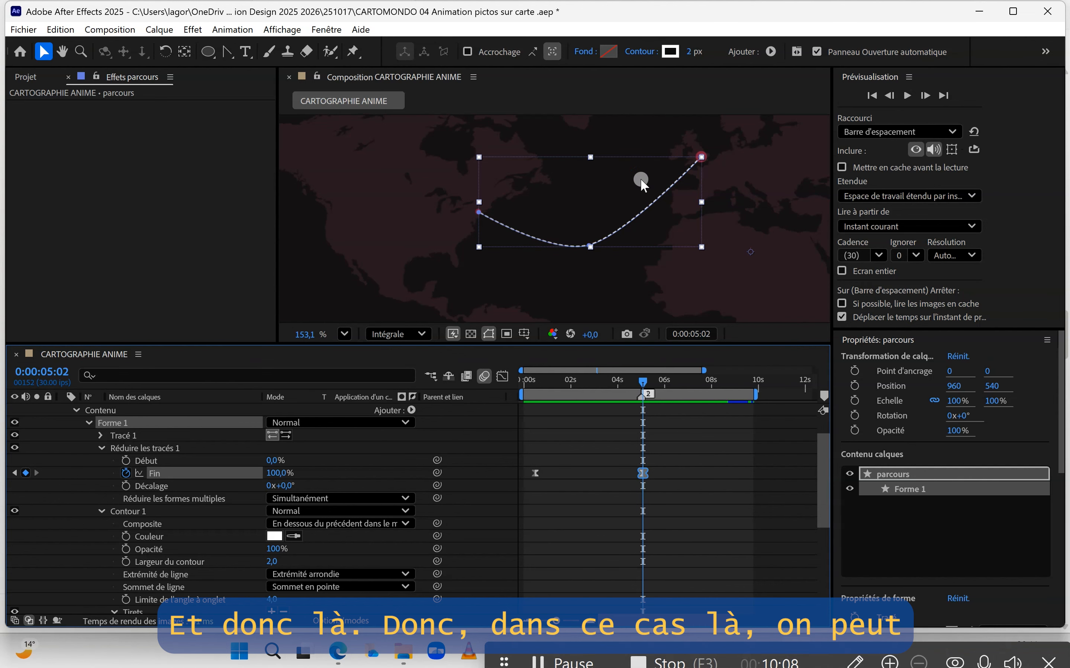
Step: Scrub through the route animation with the viewer zoomed out to show the whole map
{"action": "mouse_move", "coordinate": [644, 385]}
{"action": "left_mouse_down"}
{"action": "mouse_move", "coordinate": [548, 392]}
{"action": "mouse_move", "coordinate": [600, 383]}
{"action": "mouse_move", "coordinate": [633, 399]}
{"action": "mouse_move", "coordinate": [547, 398]}
{"action": "mouse_move", "coordinate": [640, 401]}
{"action": "left_mouse_up"}
{"action": "left_click_drag", "start_coordinate": [571, 402], "coordinate": [606, 403]}
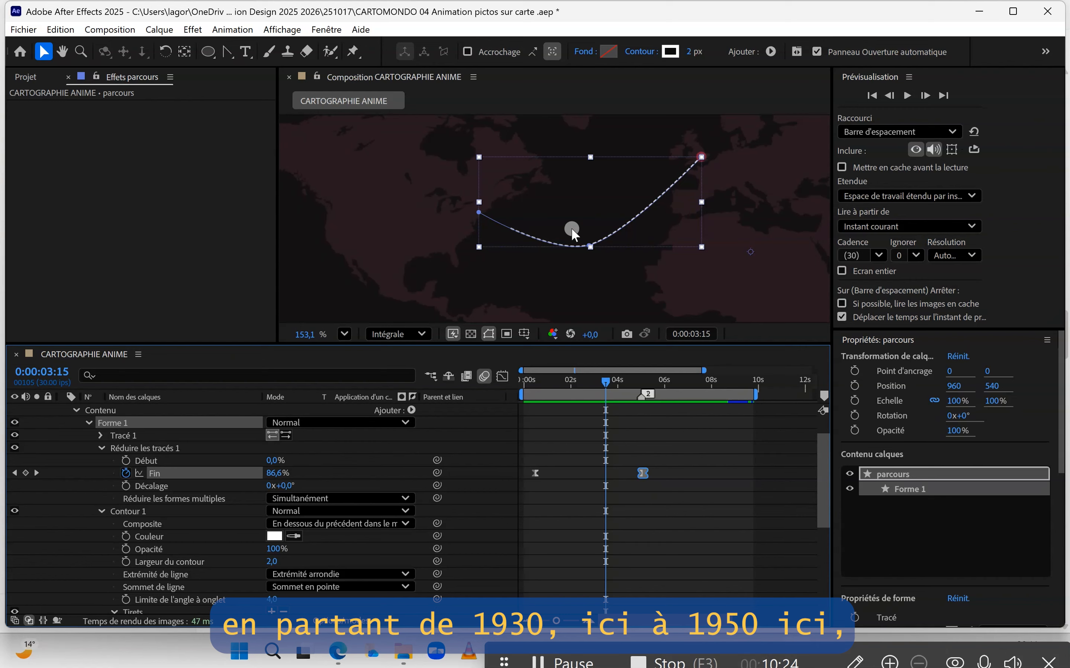
{"action": "left_click_drag", "start_coordinate": [605, 381], "coordinate": [663, 388]}
{"action": "scroll", "coordinate": [567, 251], "scroll_direction": "down", "scroll_amount": 4}
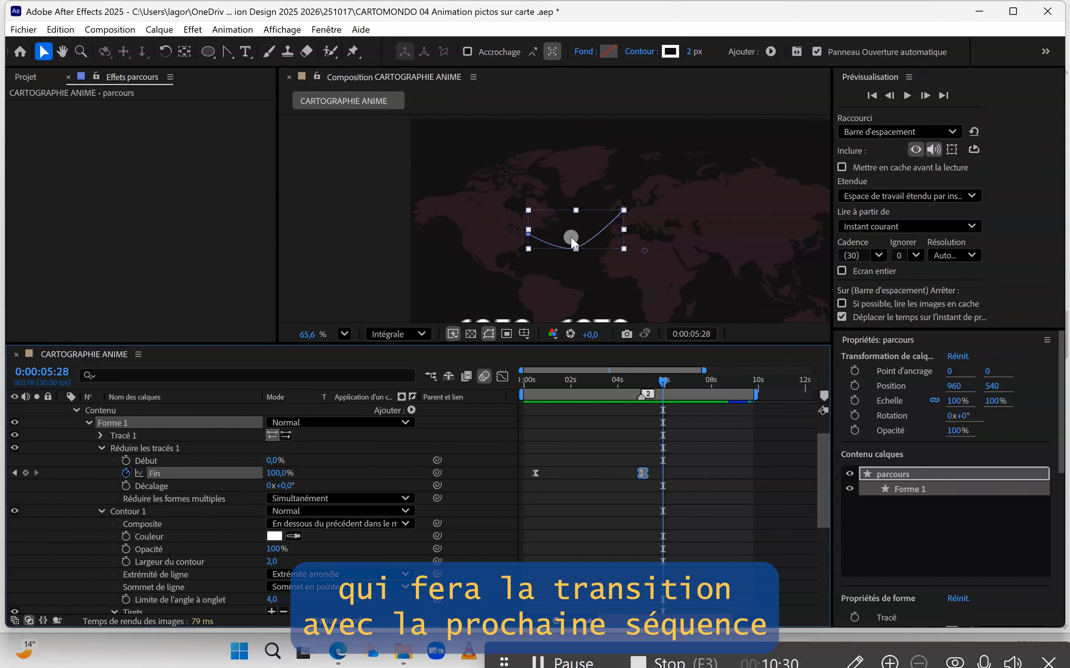
{"action": "scroll", "coordinate": [570, 235], "scroll_direction": "down", "scroll_amount": 3}
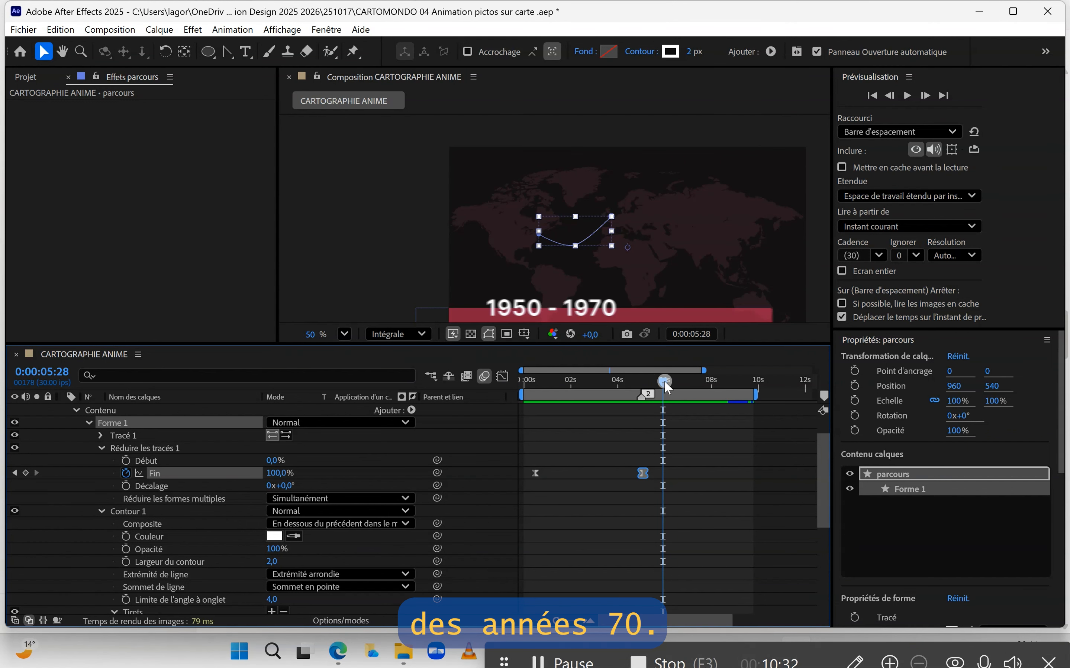
{"action": "left_click_drag", "start_coordinate": [665, 387], "coordinate": [629, 387]}
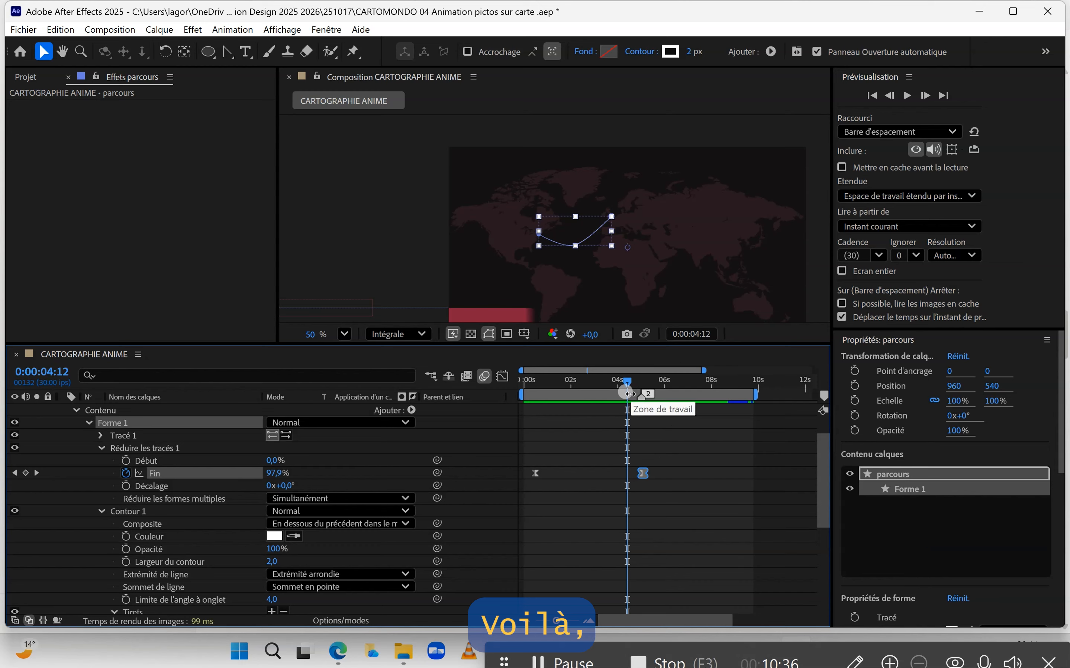
{"action": "mouse_move", "coordinate": [637, 378]}
{"action": "left_mouse_down"}
{"action": "mouse_move", "coordinate": [650, 381]}
{"action": "mouse_move", "coordinate": [531, 390]}
{"action": "mouse_move", "coordinate": [647, 387]}
{"action": "mouse_move", "coordinate": [638, 386]}
{"action": "left_mouse_up"}
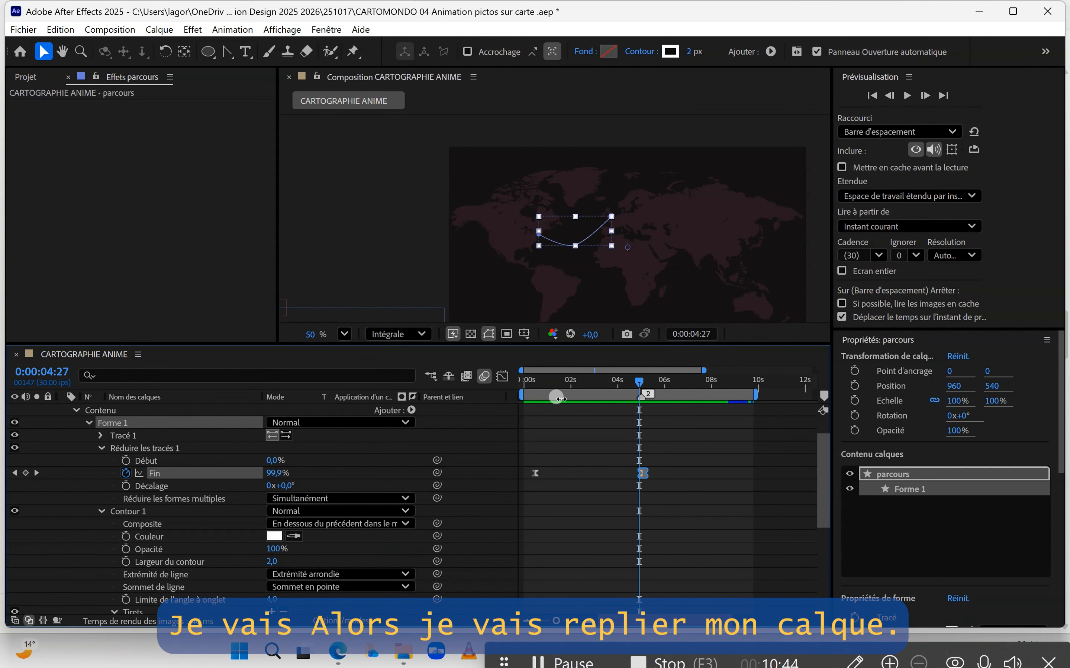
Step: Collapse the parcours layer's properties and deselect all layers
{"action": "scroll", "coordinate": [570, 424], "scroll_direction": "up", "scroll_amount": 2}
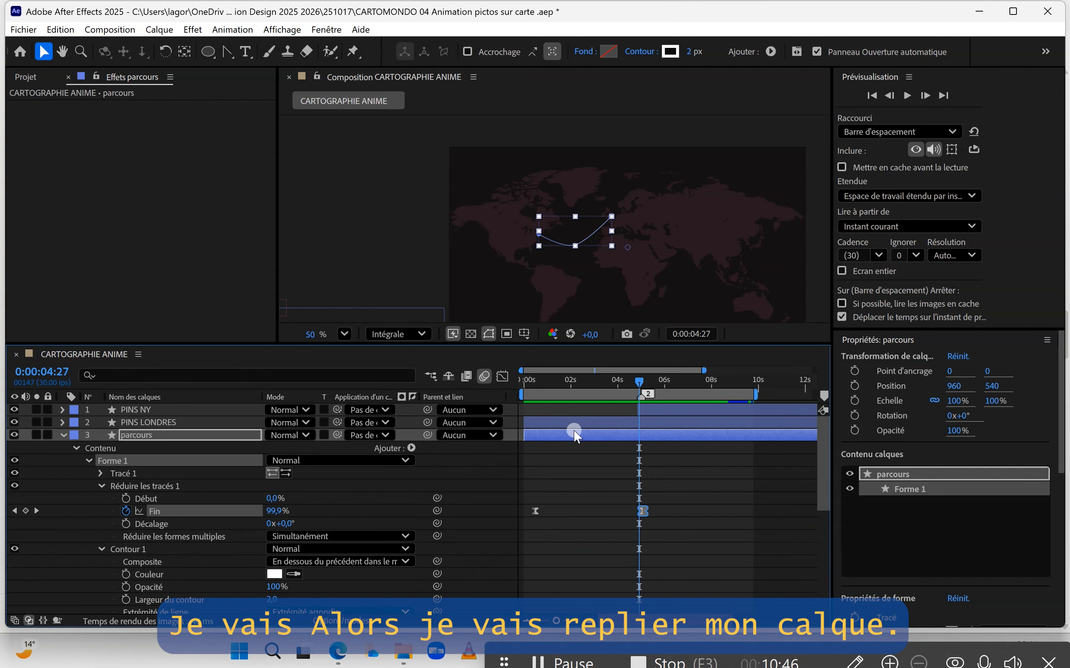
{"action": "left_click", "coordinate": [577, 434]}
{"action": "key", "text": "u"}
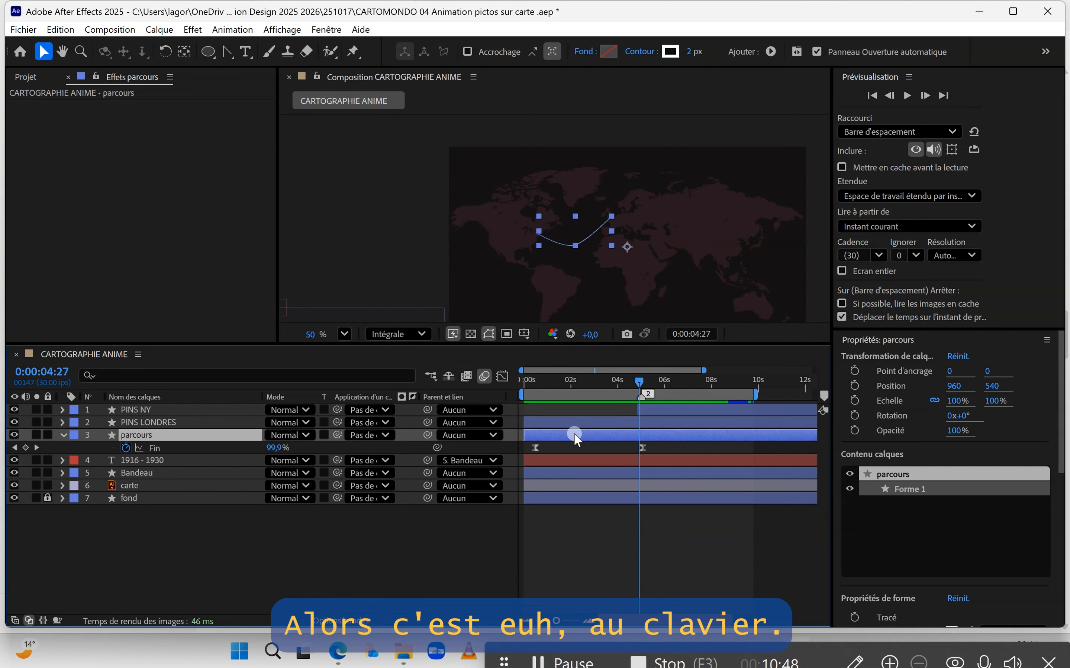
{"action": "key", "text": "u"}
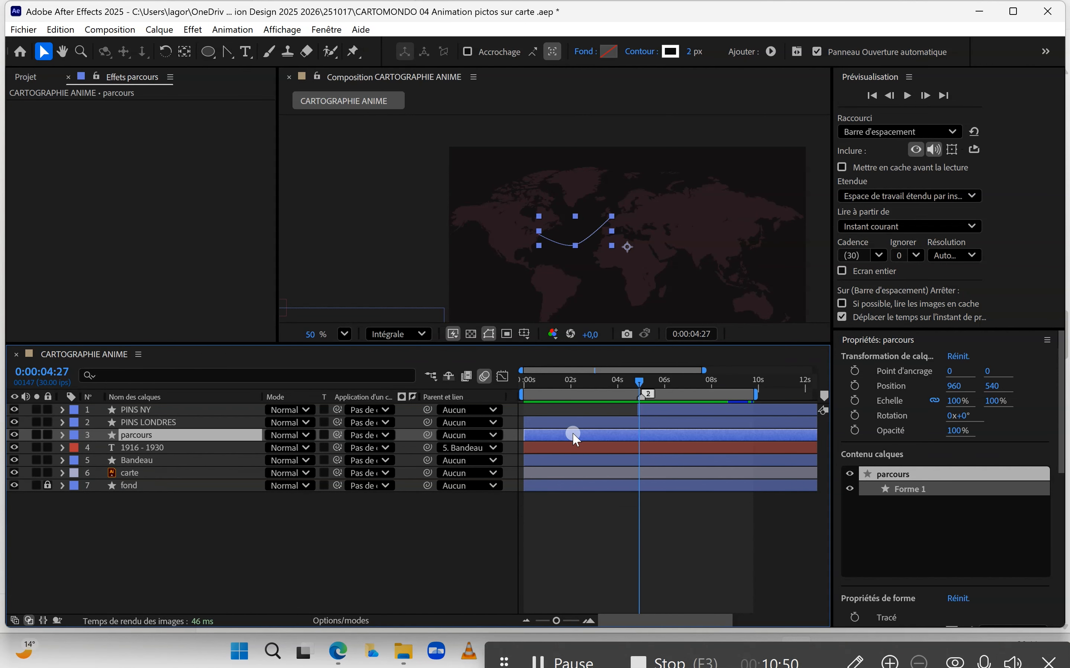
{"action": "left_click", "coordinate": [606, 512]}
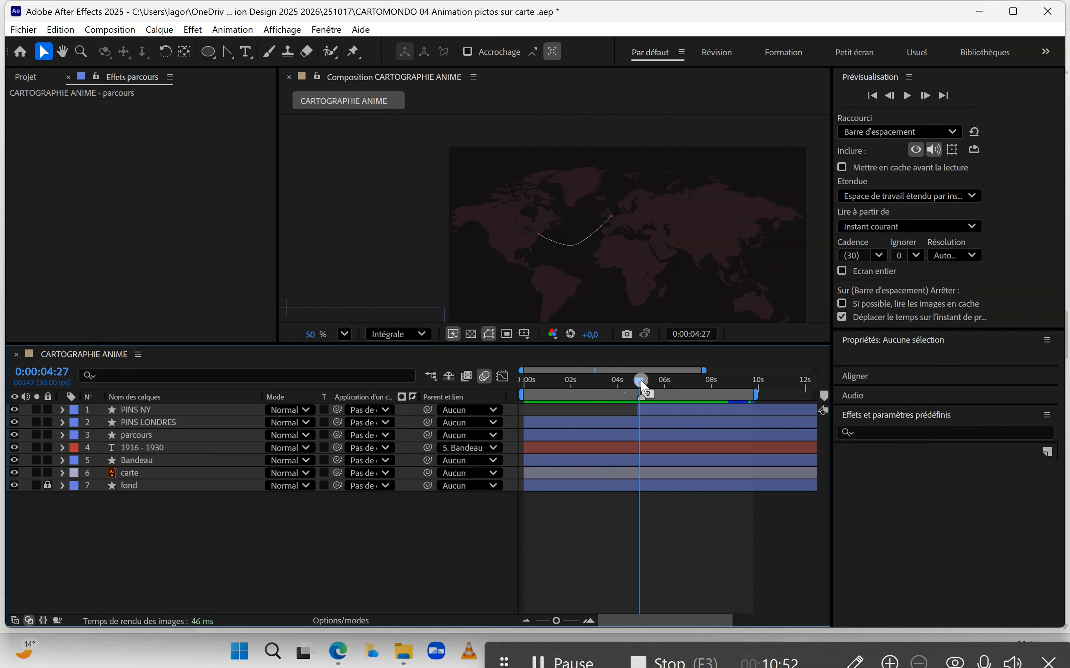
Step: Select the Bandeau layer and set a fill color keyframe at 0:00:04:26
{"action": "mouse_move", "coordinate": [617, 383]}
{"action": "left_mouse_down"}
{"action": "mouse_move", "coordinate": [521, 388]}
{"action": "mouse_move", "coordinate": [655, 387]}
{"action": "left_mouse_up"}
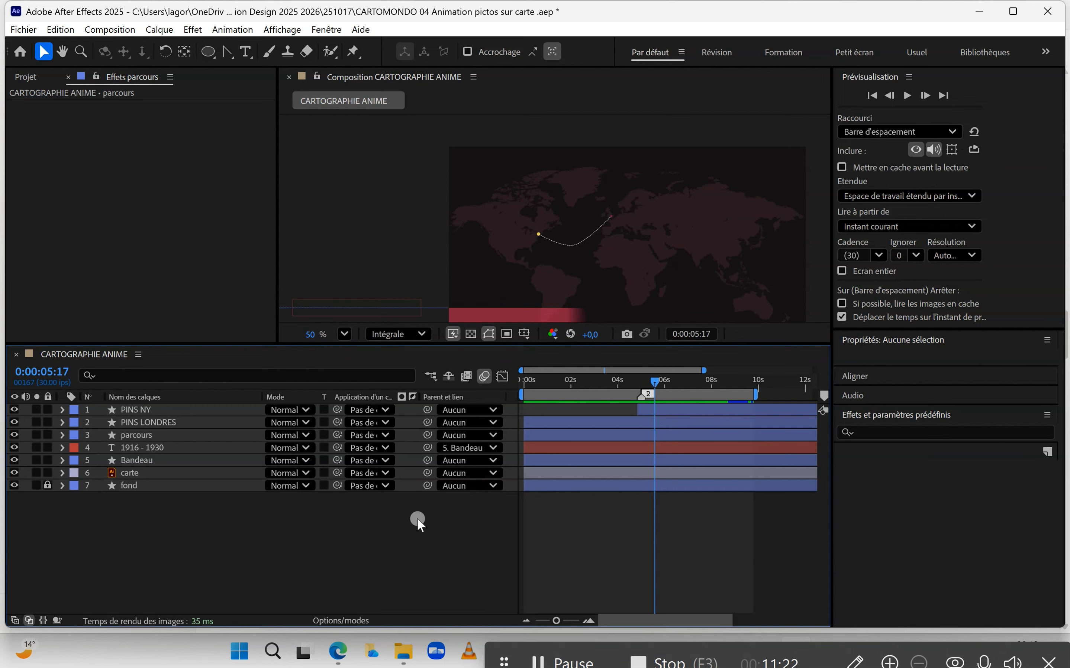
{"action": "left_click", "coordinate": [193, 461]}
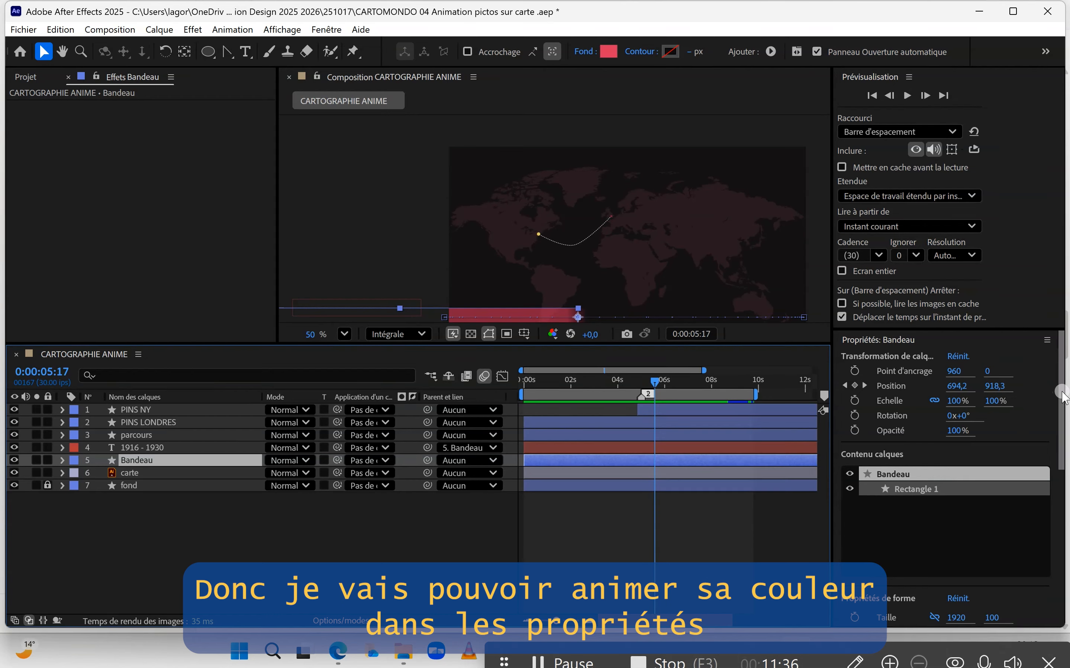
{"action": "left_click_drag", "start_coordinate": [1053, 392], "coordinate": [1063, 547]}
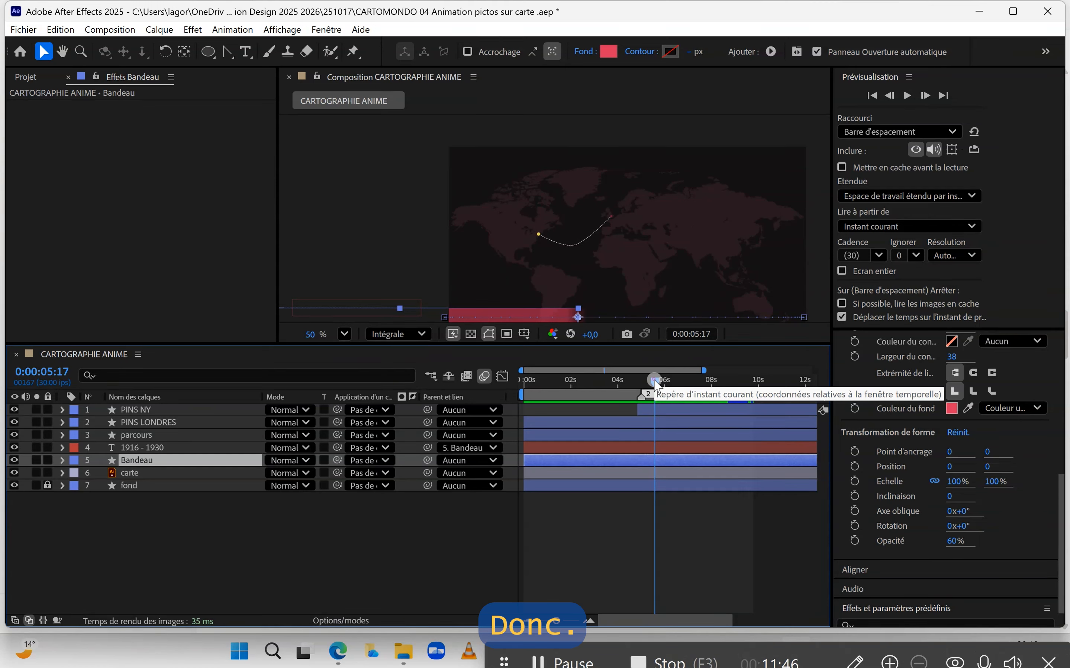
{"action": "mouse_move", "coordinate": [655, 384]}
{"action": "left_mouse_down"}
{"action": "mouse_move", "coordinate": [516, 387]}
{"action": "mouse_move", "coordinate": [637, 387]}
{"action": "left_mouse_up"}
{"action": "left_click", "coordinate": [855, 409]}
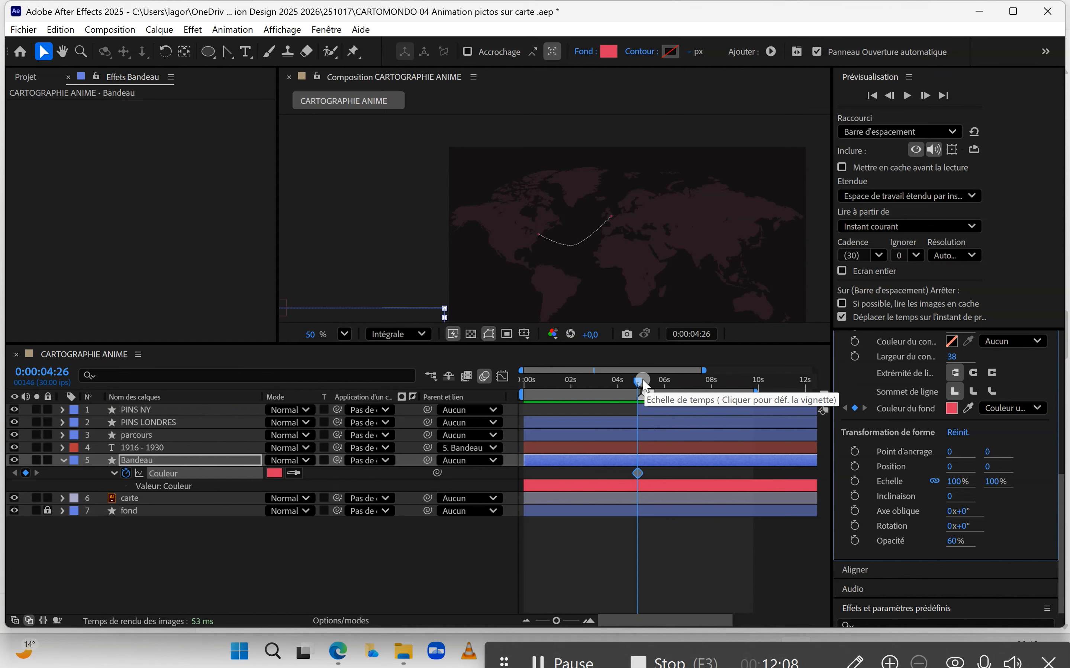
Step: Add a blue fill color keyframe for the Bandeau layer at 0:00:05:09 and scrub through the color transition
{"action": "left_click_drag", "start_coordinate": [640, 382], "coordinate": [649, 381]}
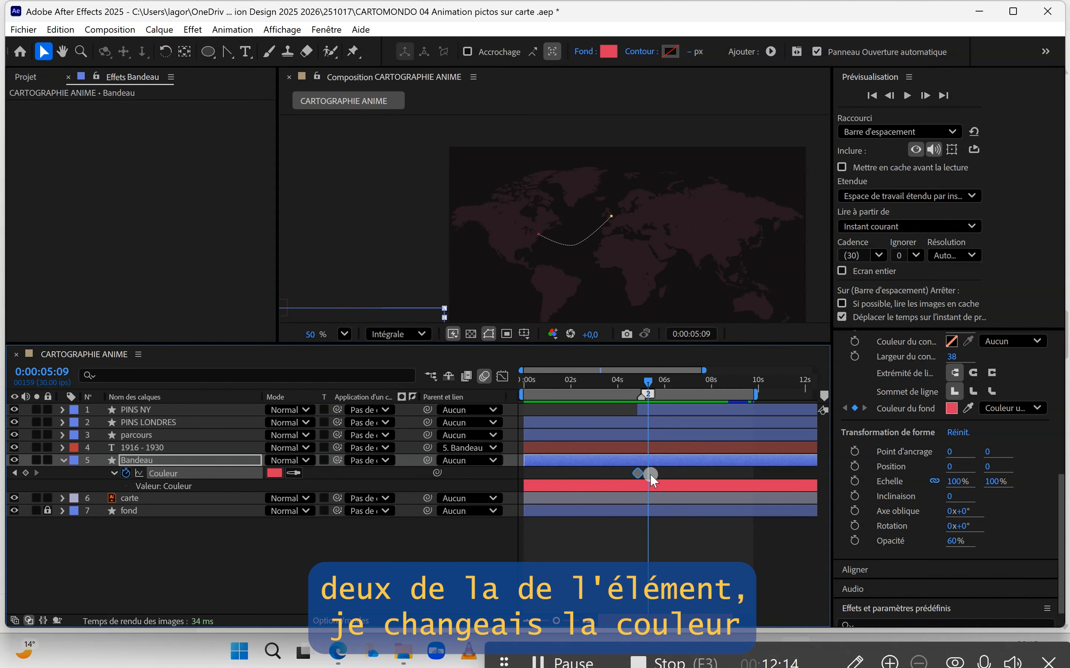
{"action": "left_click", "coordinate": [639, 473]}
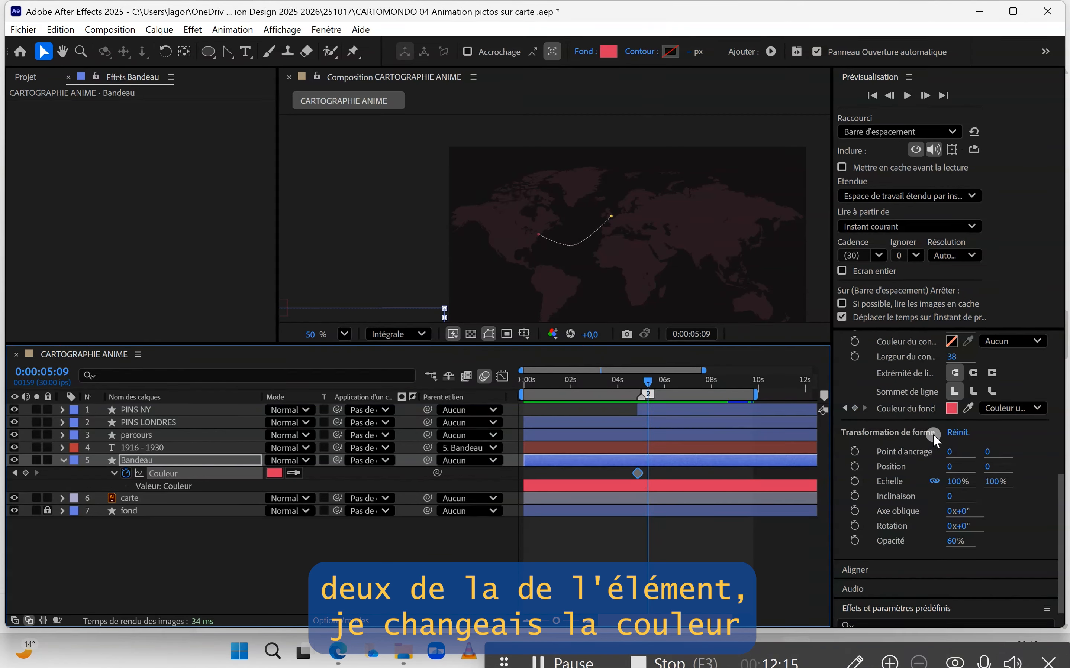
{"action": "left_click", "coordinate": [953, 408]}
{"action": "left_click_drag", "start_coordinate": [648, 383], "coordinate": [677, 388]}
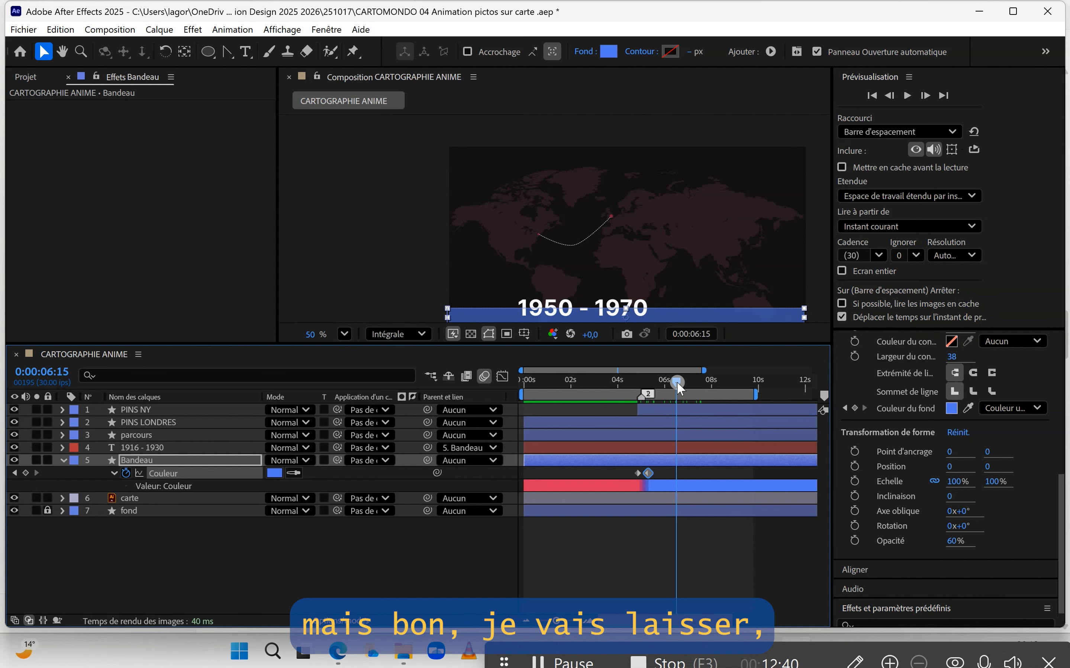
{"action": "mouse_move", "coordinate": [677, 381]}
{"action": "left_mouse_down"}
{"action": "mouse_move", "coordinate": [623, 386]}
{"action": "mouse_move", "coordinate": [678, 383]}
{"action": "left_mouse_up"}
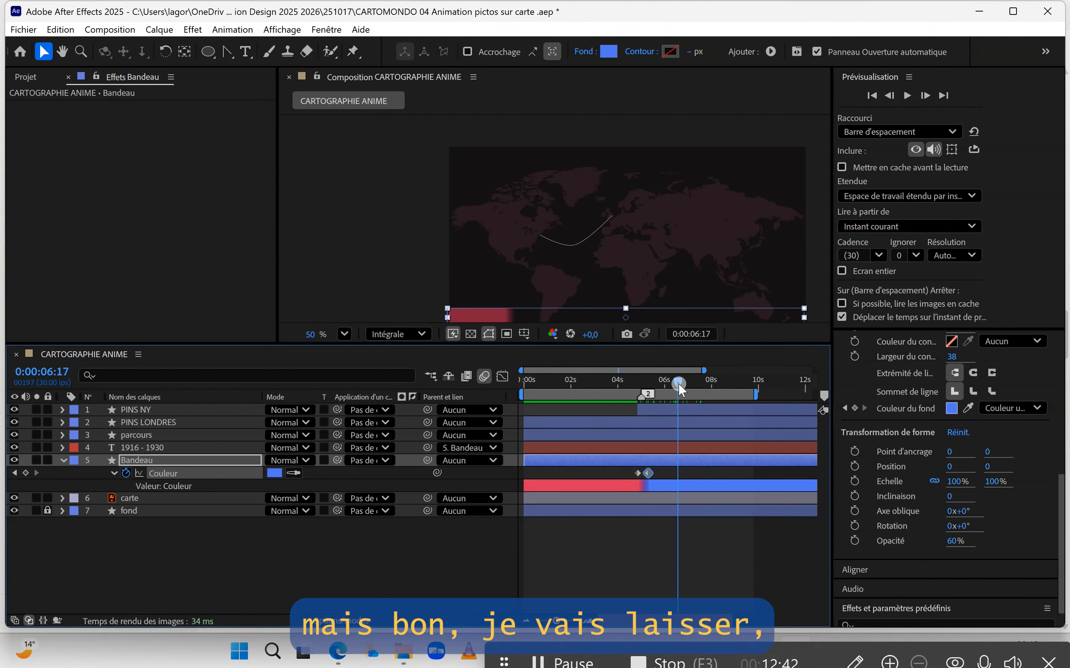
Step: Return to the start of the composition and extend the work area end to about 10 s
{"action": "left_click_drag", "start_coordinate": [609, 387], "coordinate": [547, 399]}
{"action": "key", "text": "Home"}
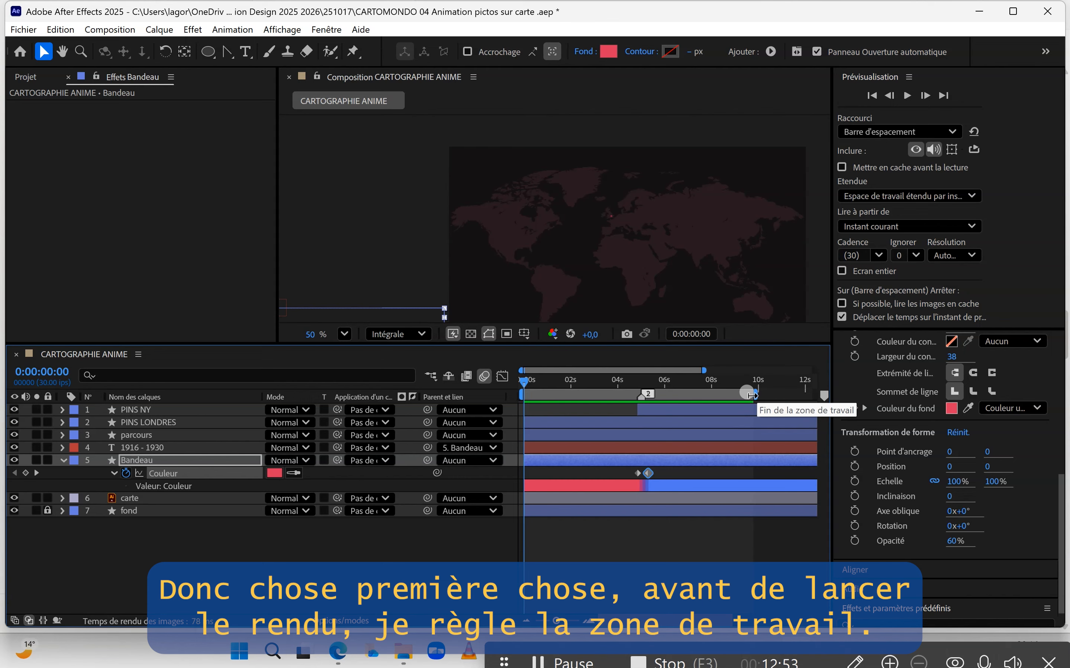
{"action": "mouse_move", "coordinate": [753, 395]}
{"action": "left_mouse_down"}
{"action": "mouse_move", "coordinate": [799, 394]}
{"action": "mouse_move", "coordinate": [759, 393]}
{"action": "left_mouse_up"}
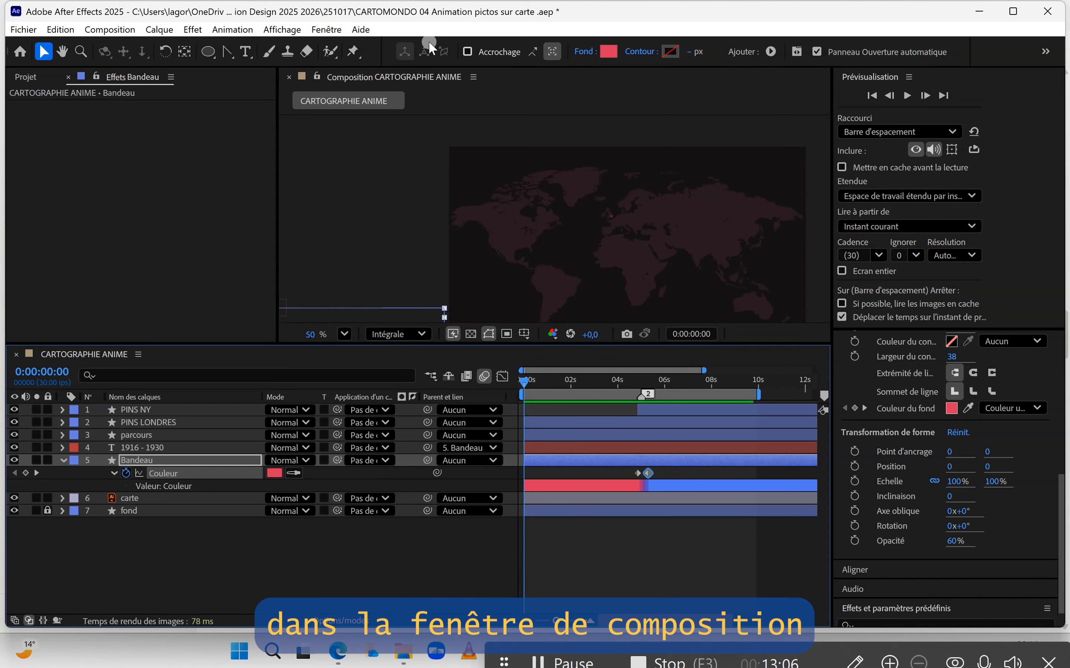
Step: Set the composition viewer magnification to 100%
{"action": "left_click", "coordinate": [345, 334]}
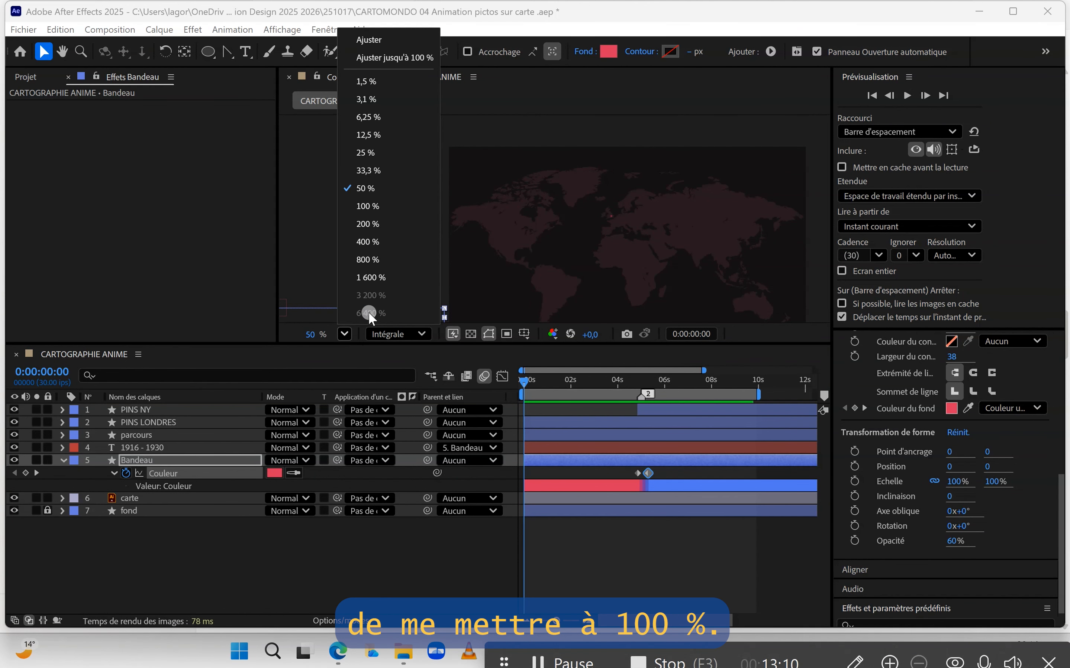
{"action": "left_click", "coordinate": [374, 206]}
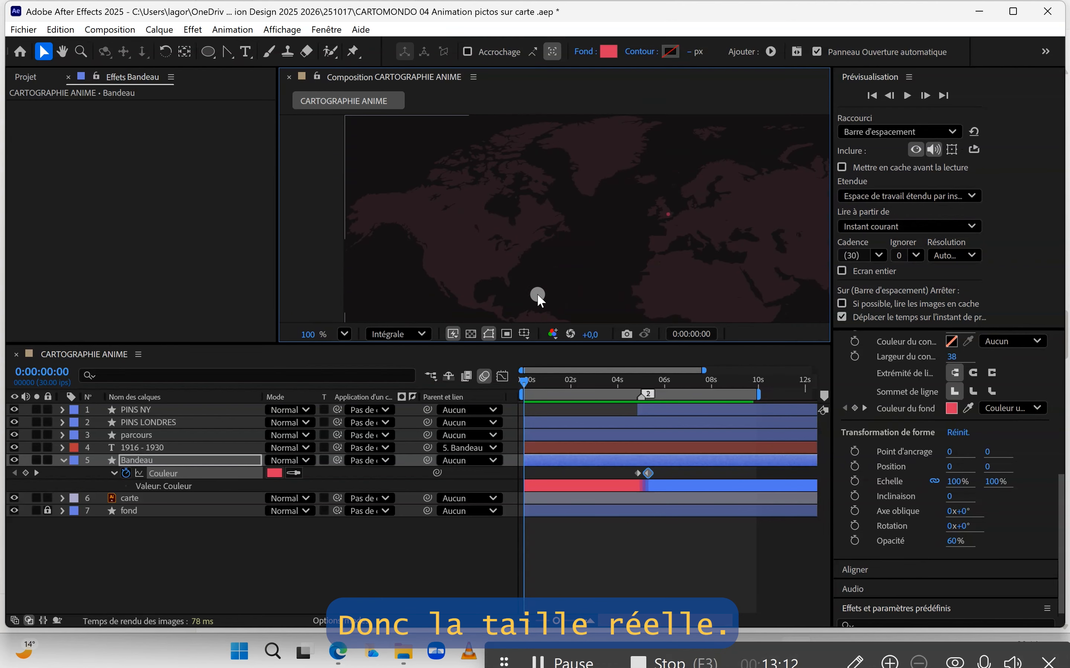
{"action": "left_click_drag", "start_coordinate": [540, 240], "coordinate": [560, 270]}
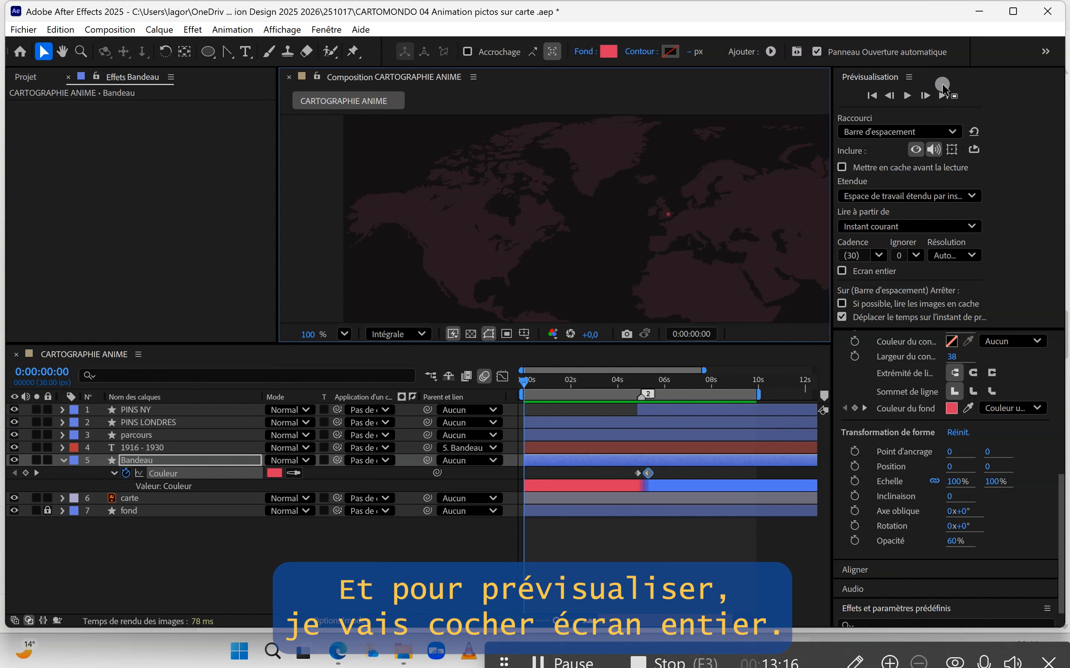
Step: Enable full-screen preview and play the composition preview
{"action": "left_click", "coordinate": [842, 271]}
{"action": "key", "text": "space"}
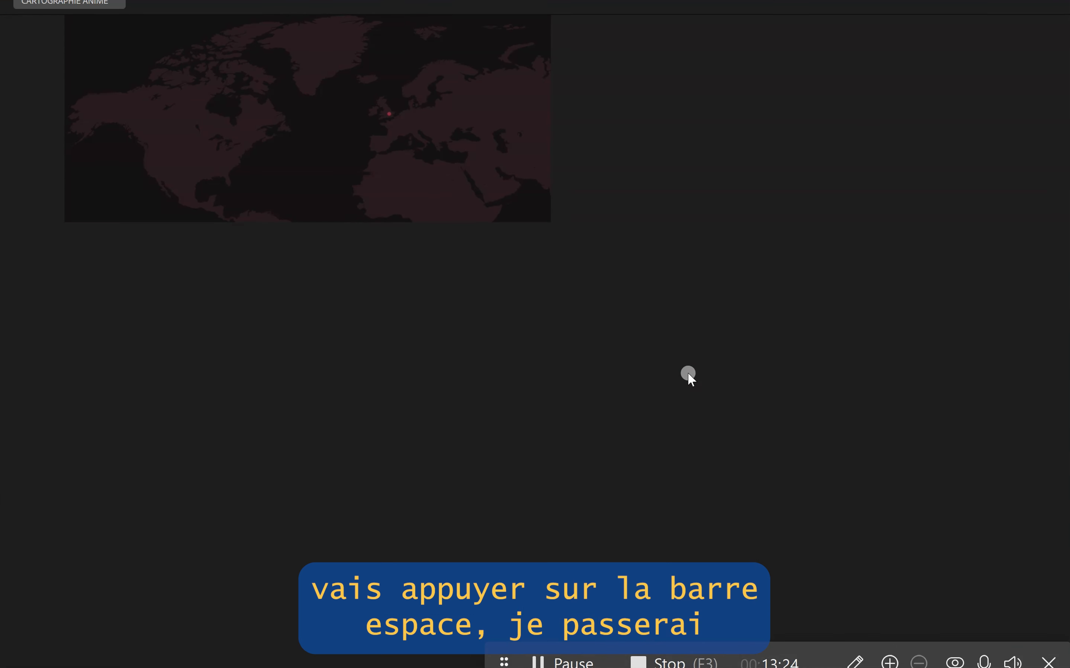